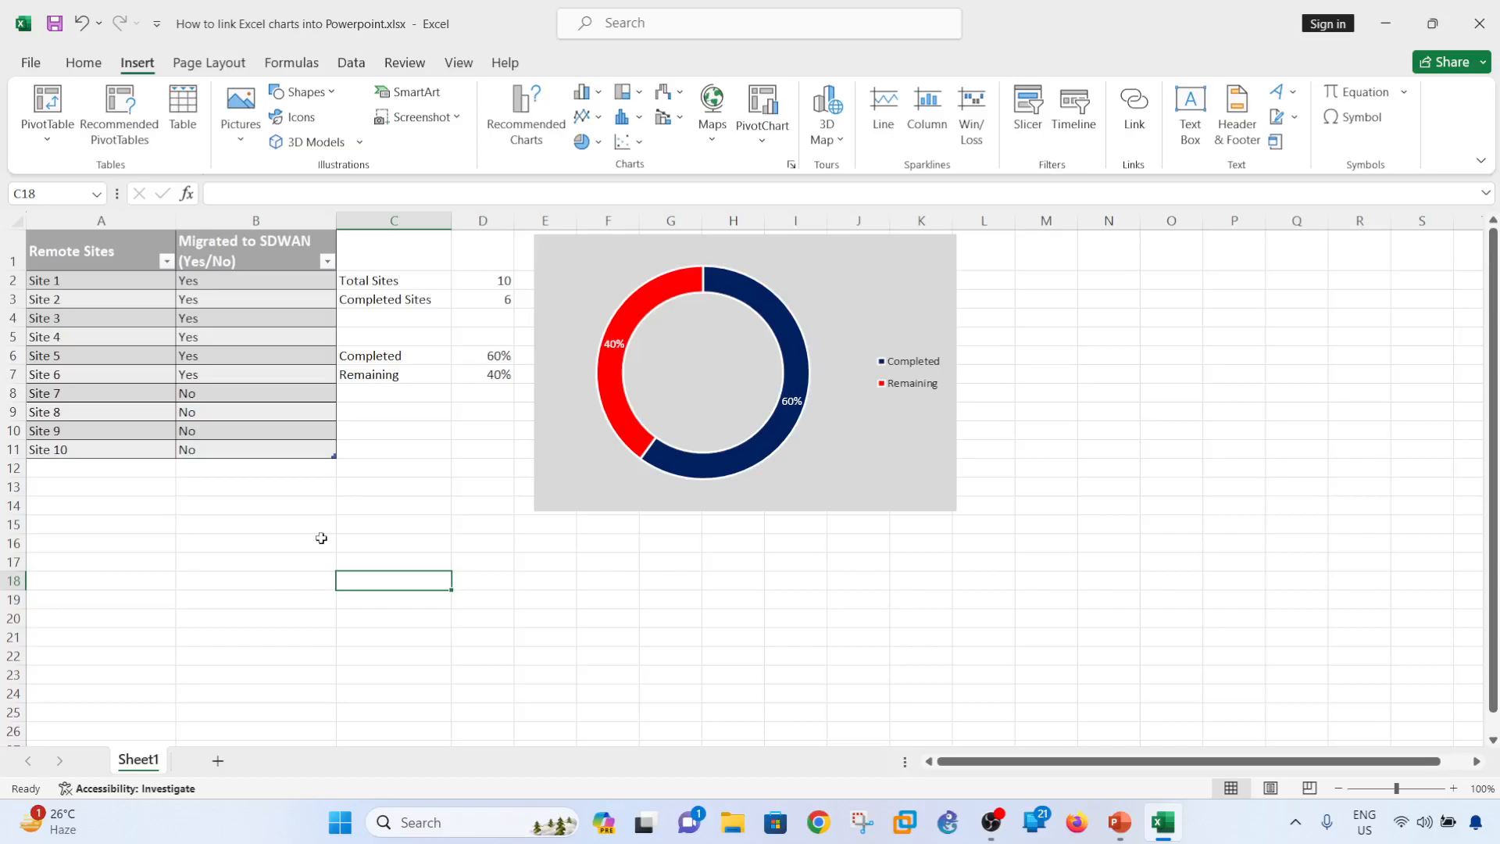
Examine the remote-sites migration table, the Total Sites and Completed Sites formulas, and the doughnut chart's source data.
left_click(114, 276)
left_click_drag(115, 276, 84, 447)
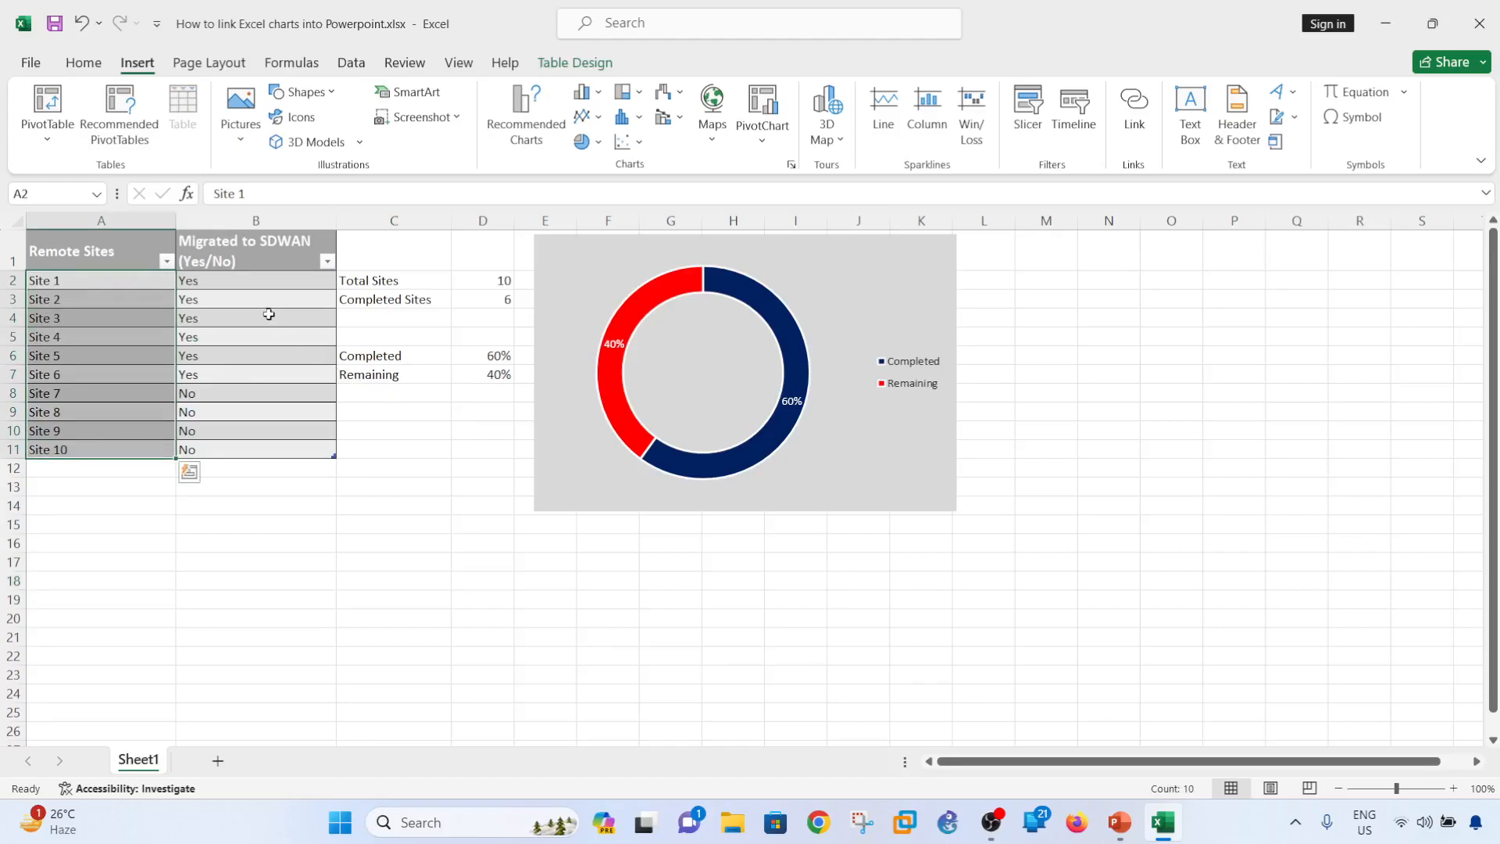
left_click(220, 304)
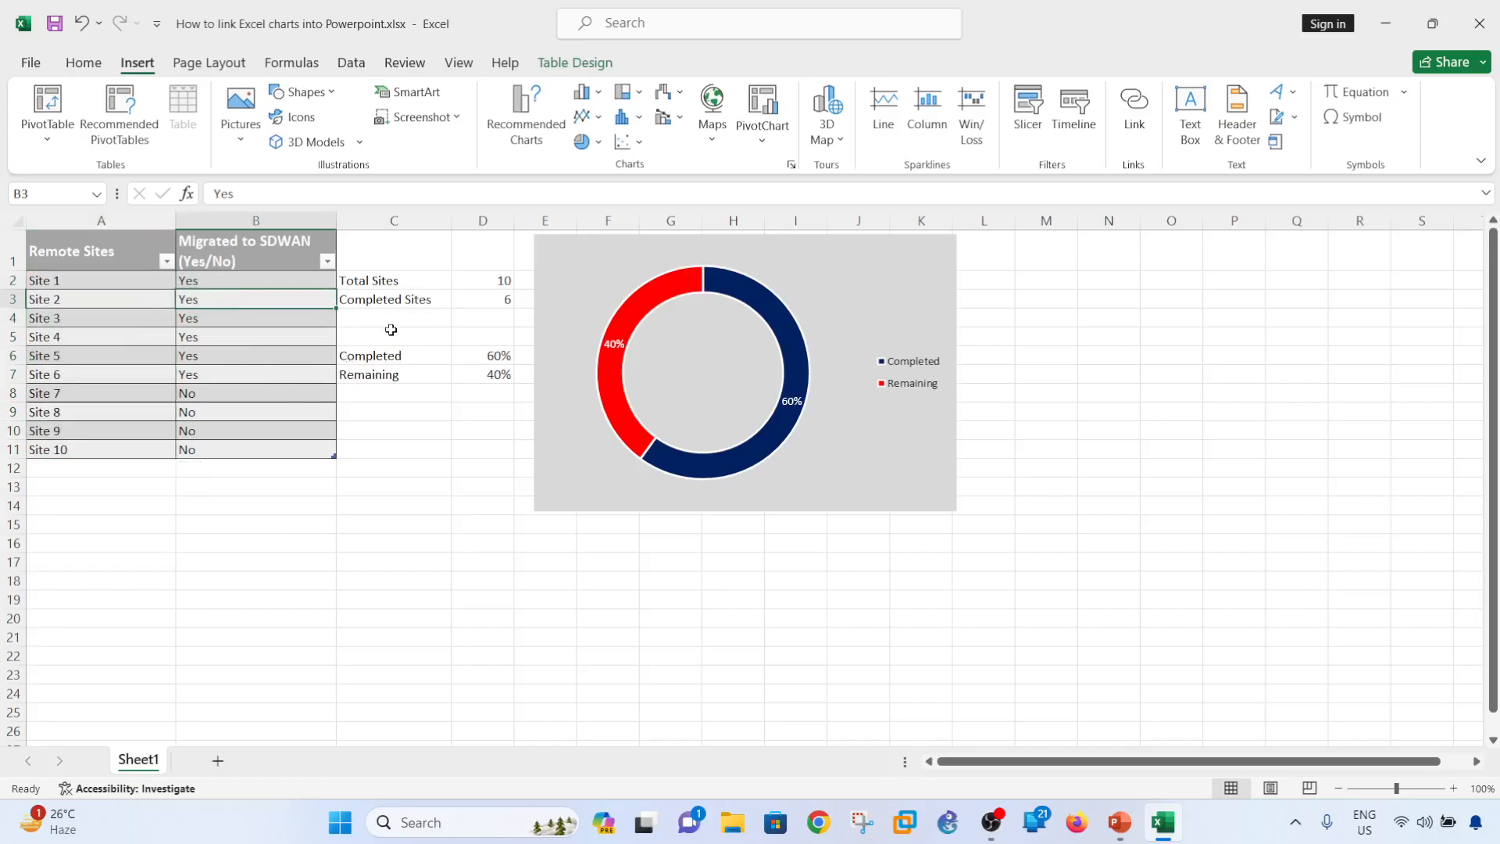
left_click(488, 279)
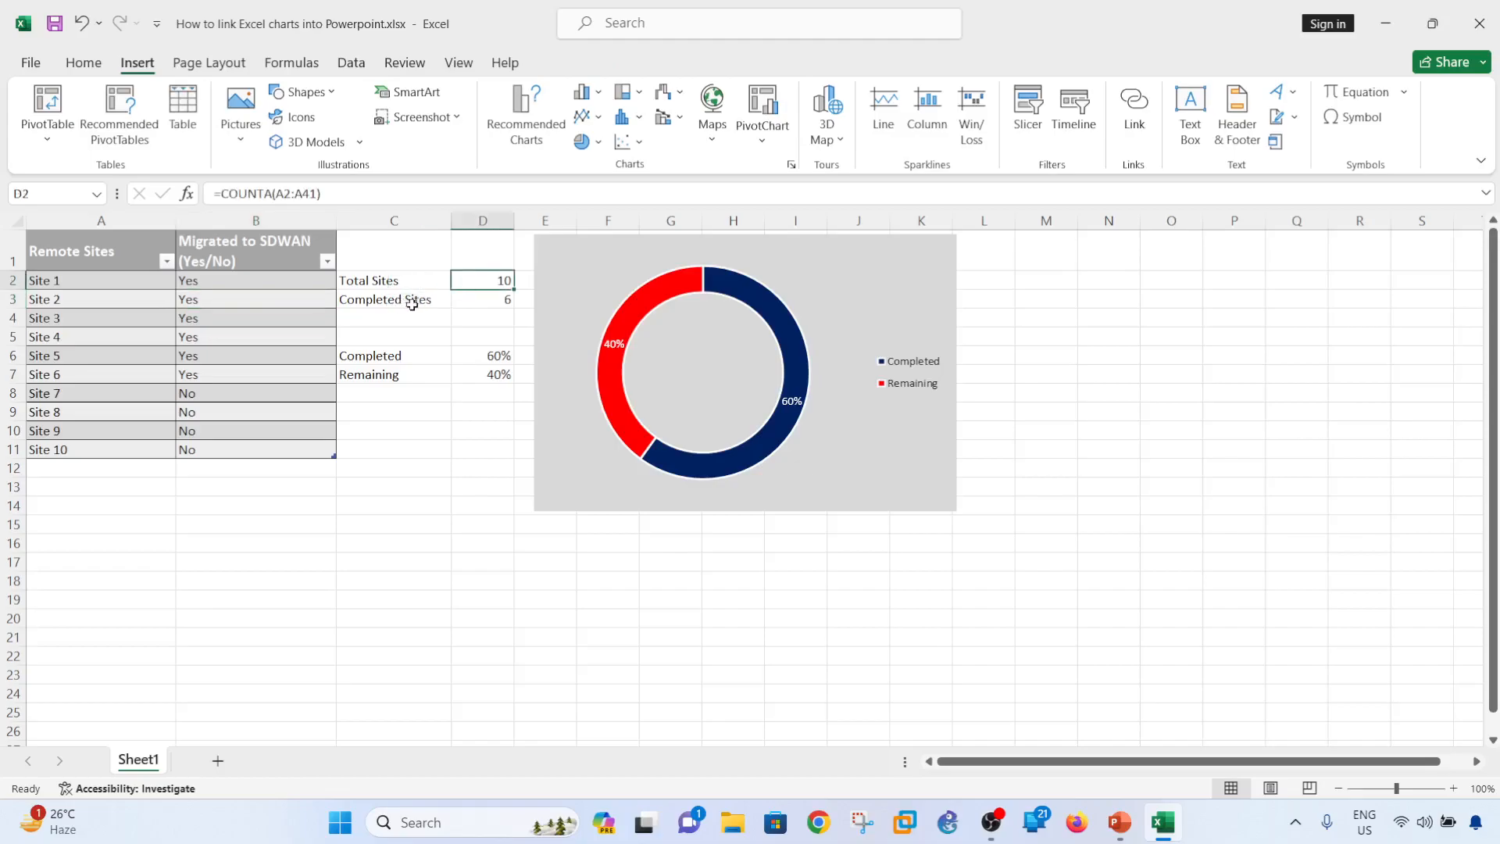
left_click(485, 300)
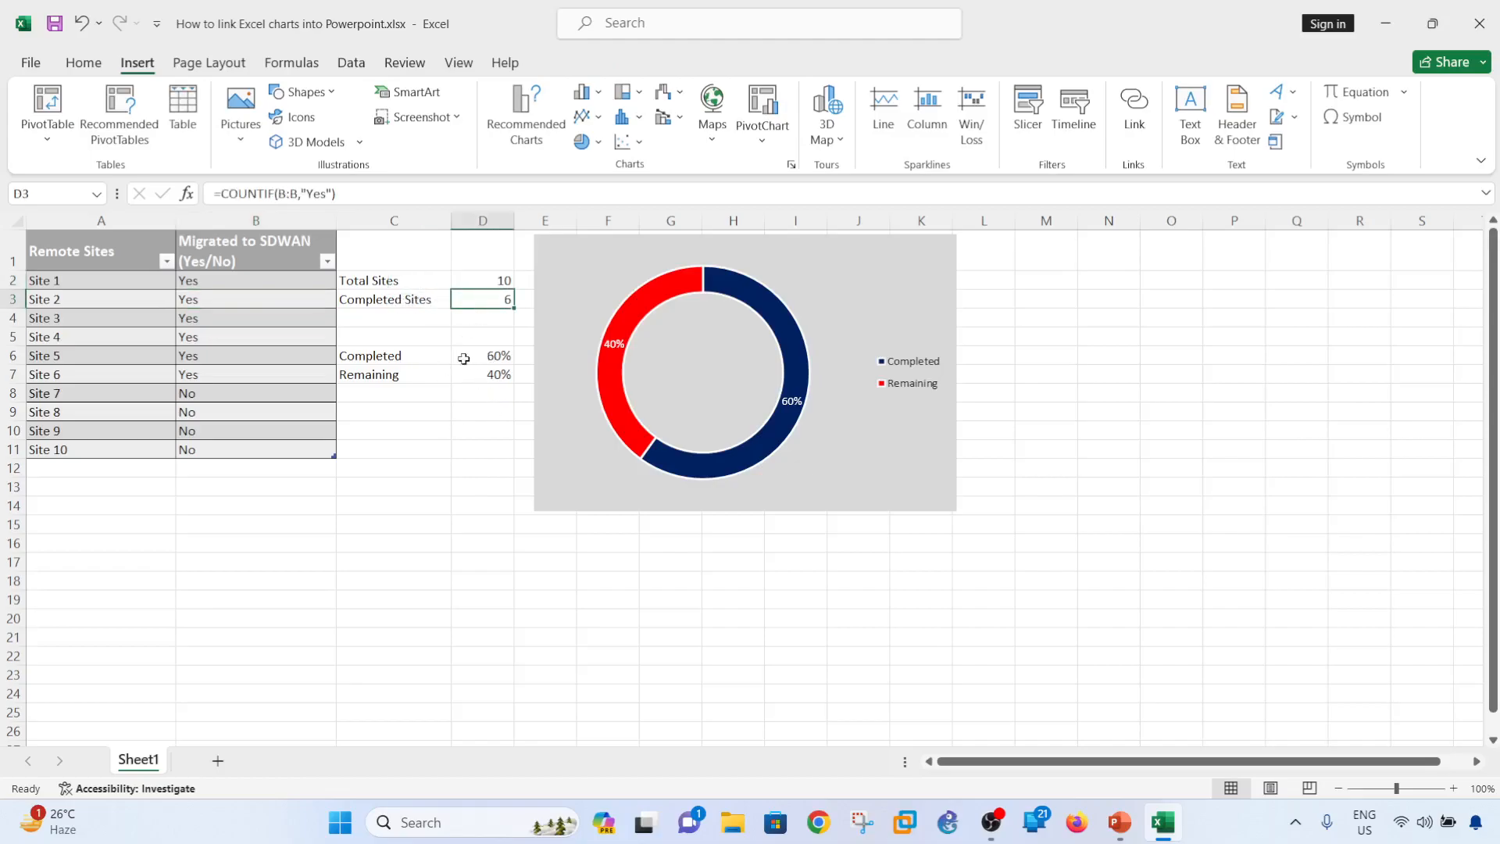
left_click(446, 412)
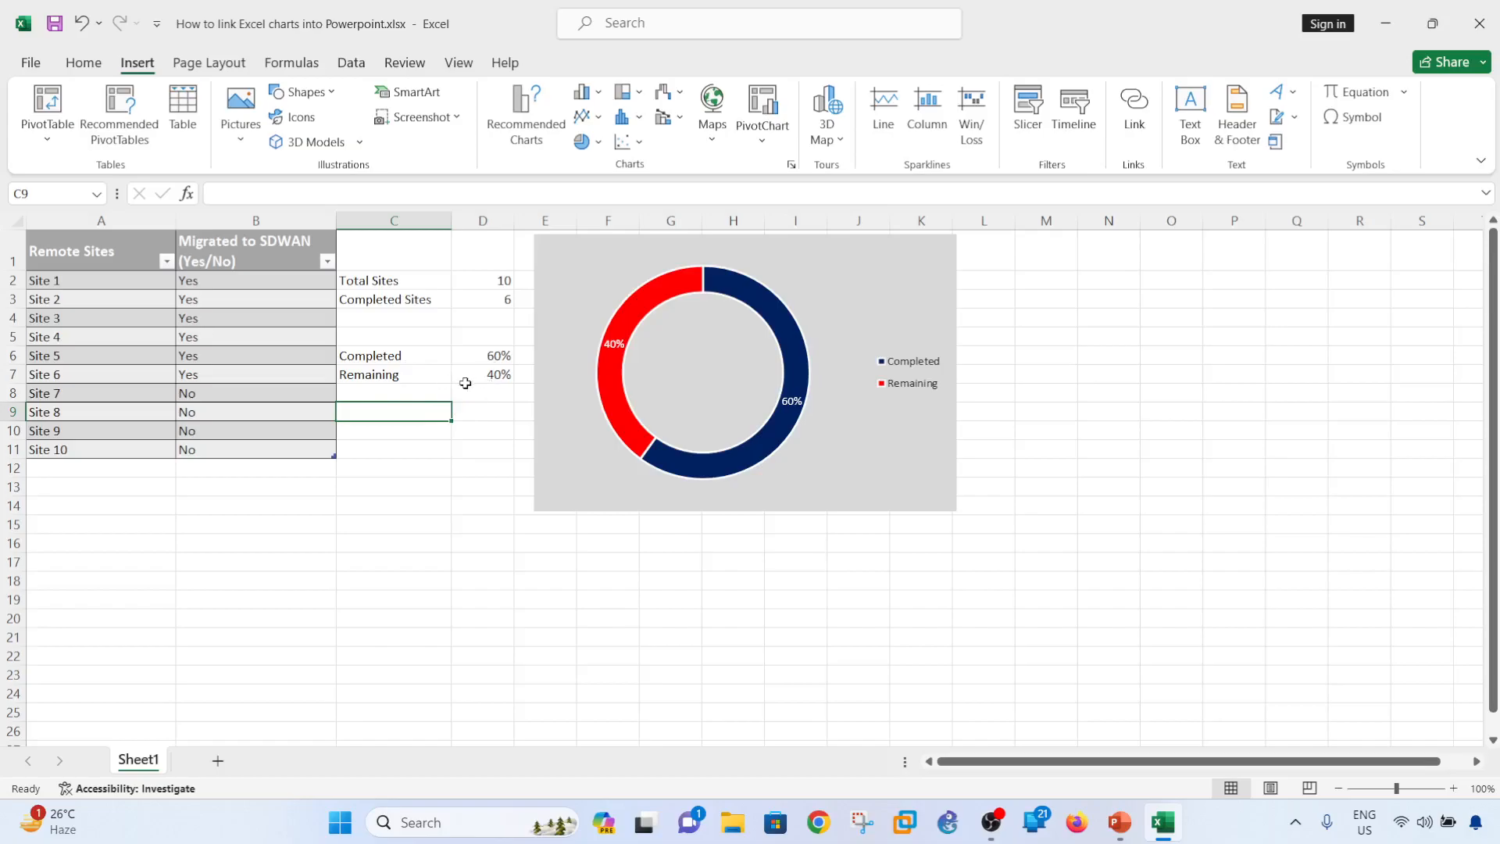
left_click(1192, 408)
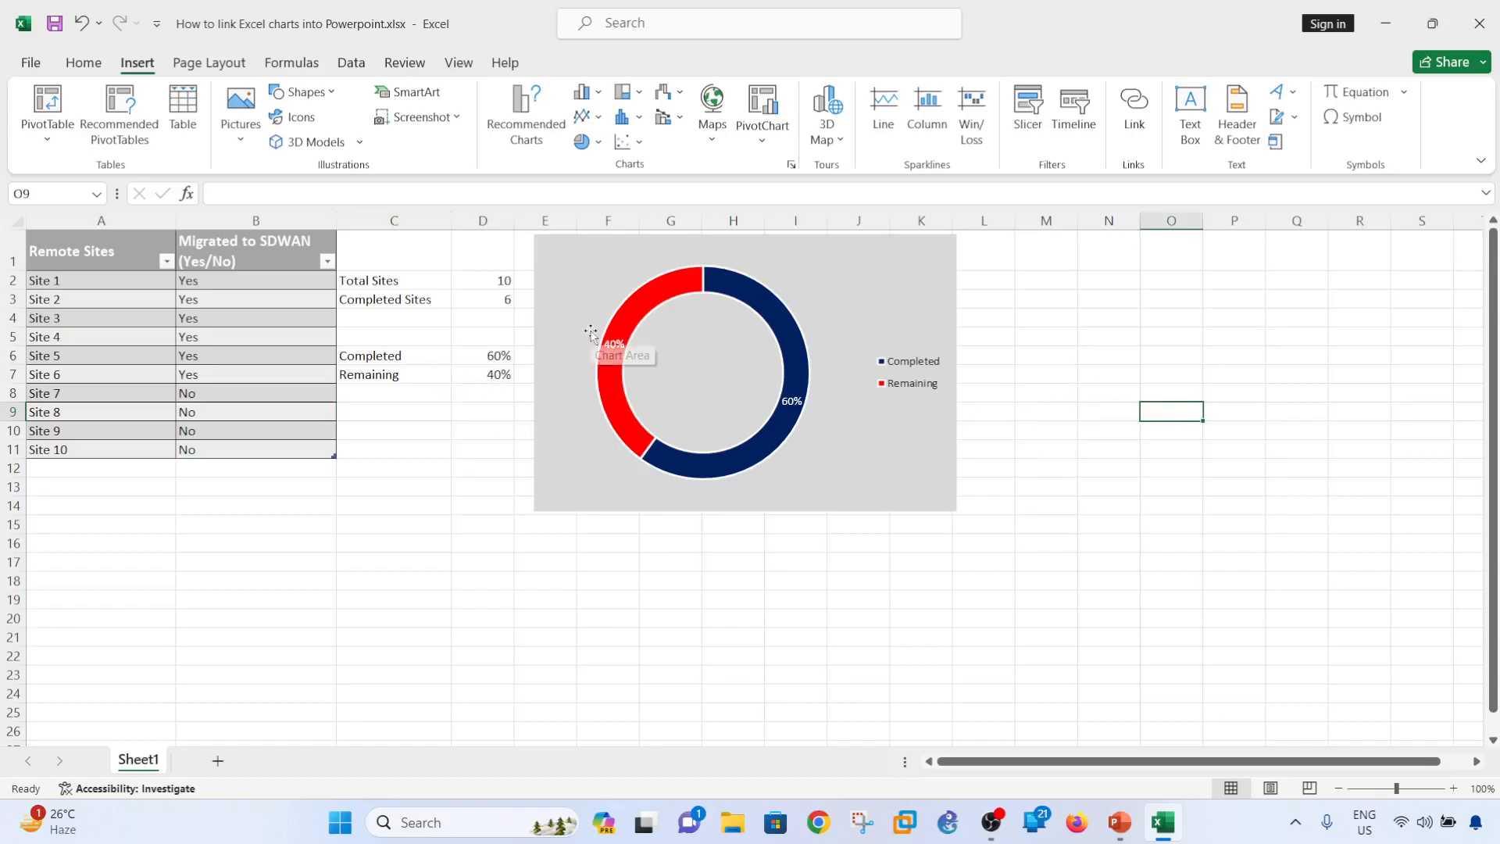
key("Left")
key("Left")
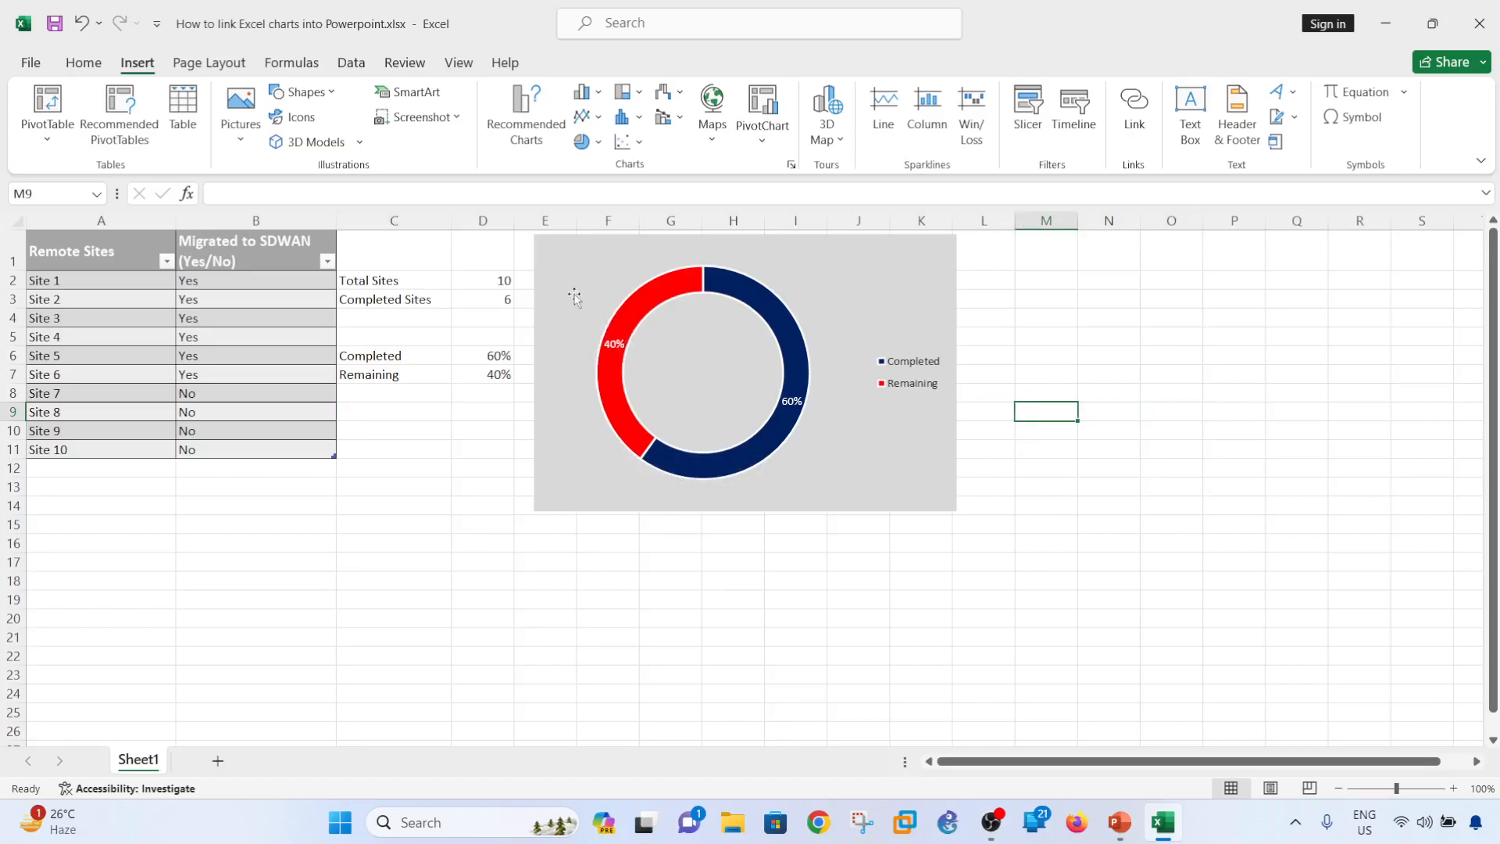
left_click(448, 429)
left_click(611, 372)
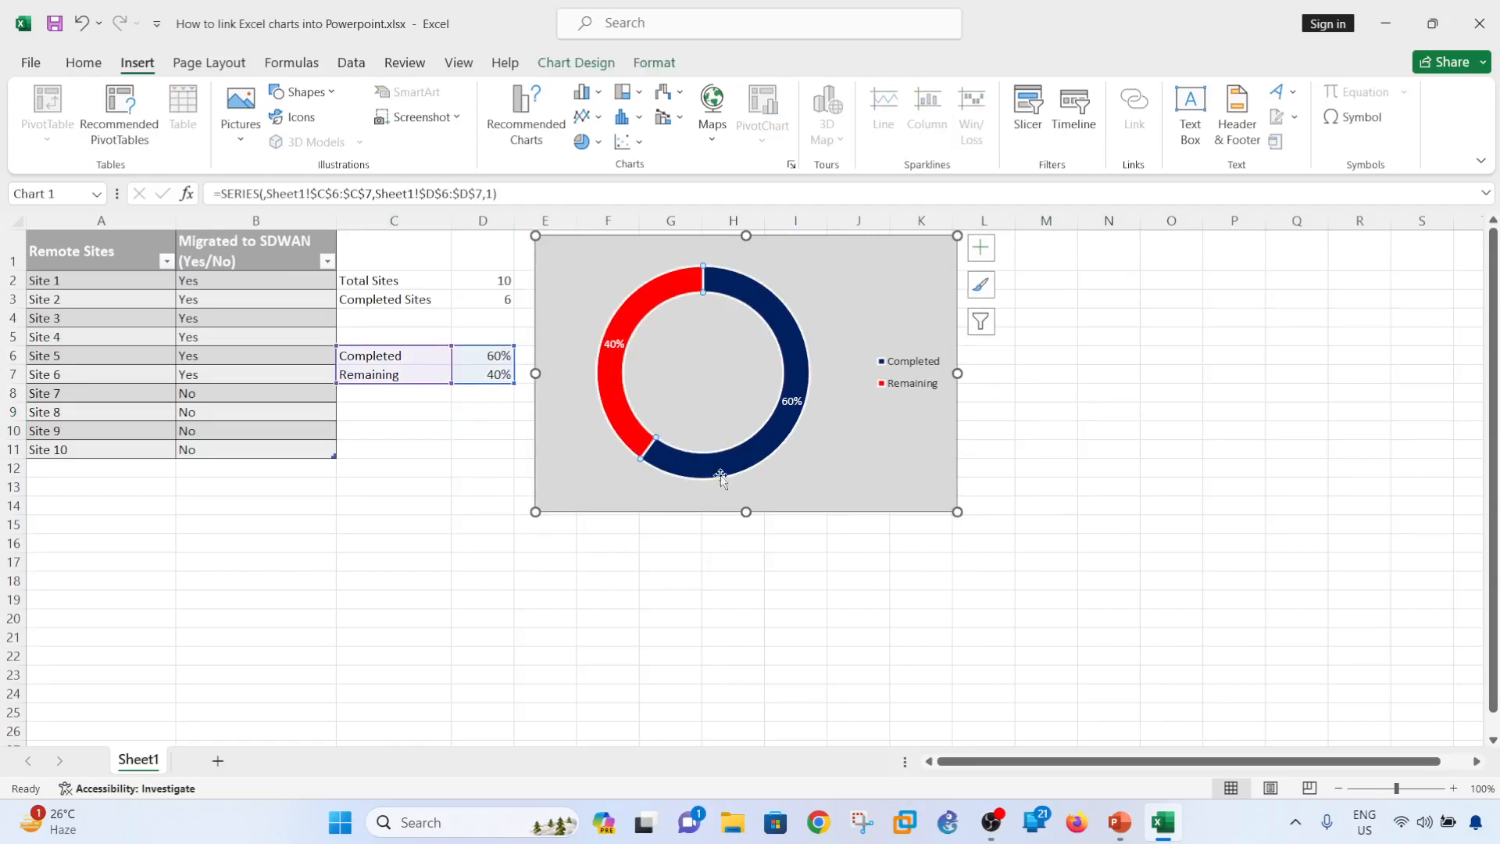
left_click(1099, 410)
left_click(857, 290)
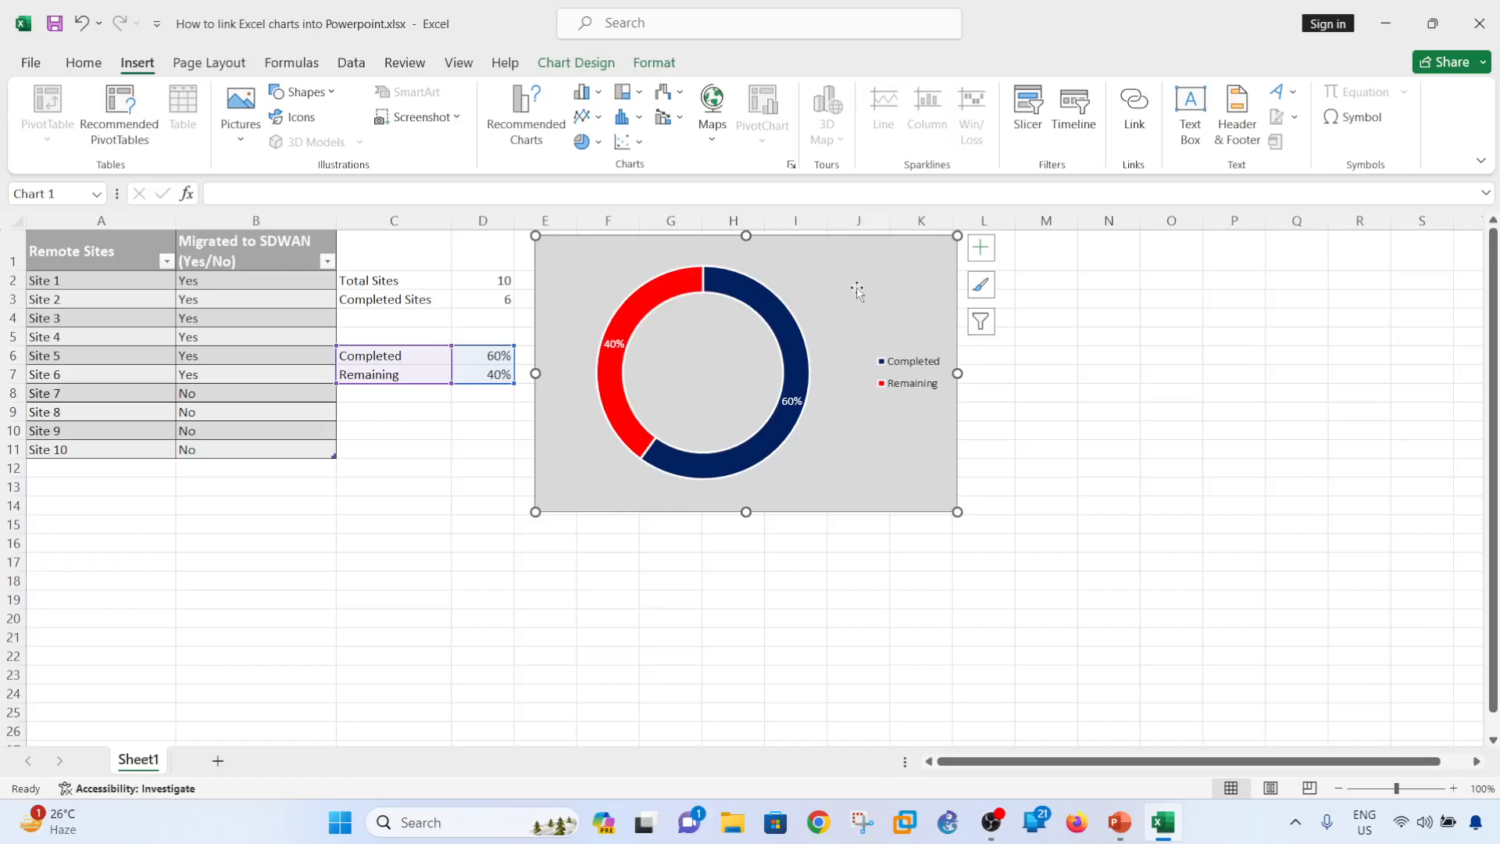
left_click(1064, 361)
left_click(853, 305)
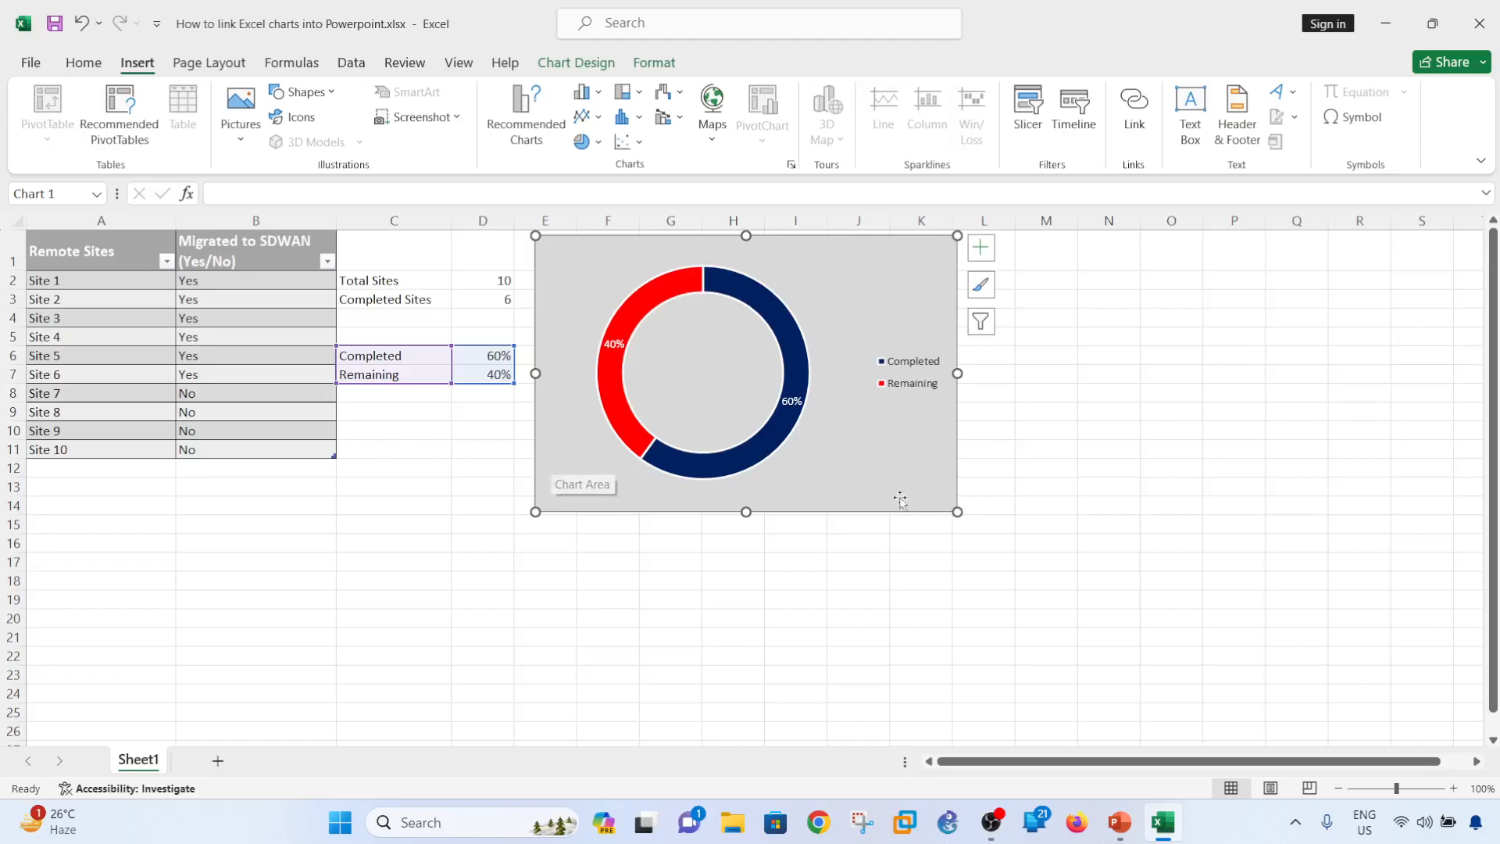
left_click(1177, 402)
left_click(864, 283)
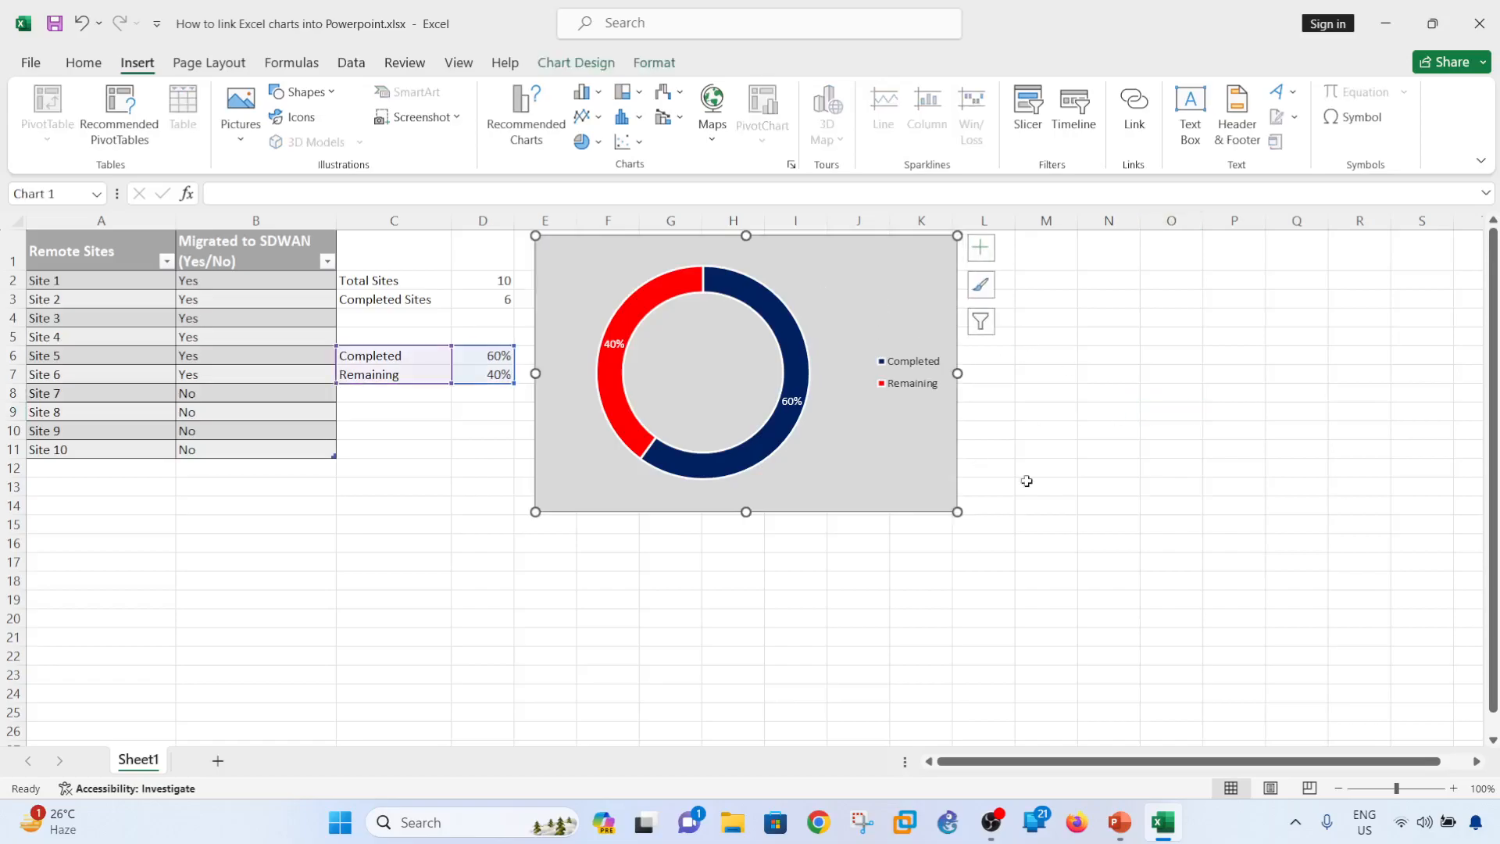
Copy the entire doughnut chart of Completed and Remaining sites from the worksheet.
left_click(1260, 505)
left_click(929, 270)
left_click(1110, 356)
left_click(901, 279)
right_click(919, 274)
left_click(998, 247)
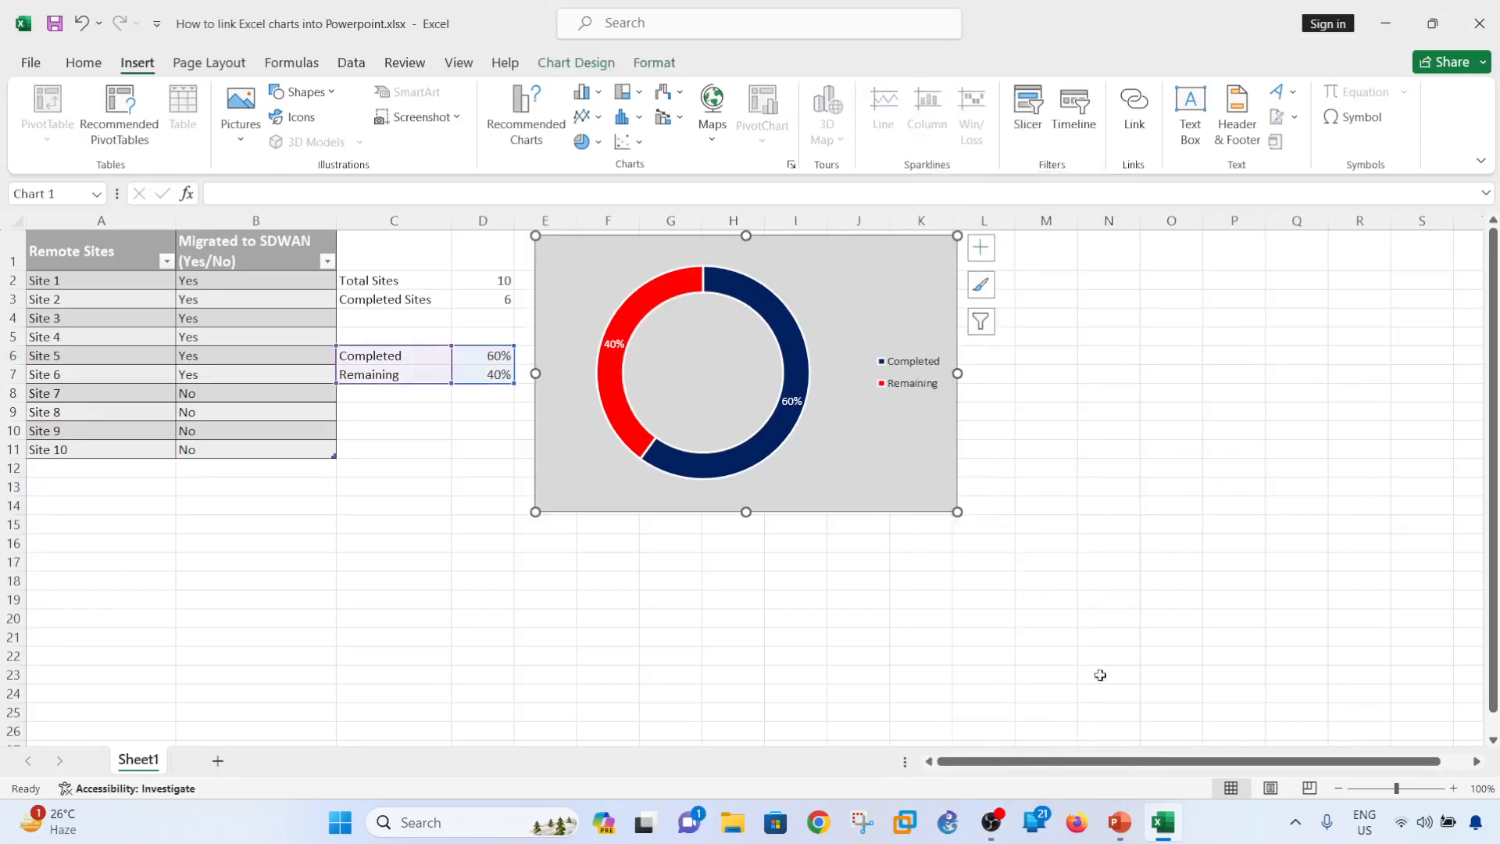
Switch to PowerPoint and paste the chart onto slide 1 with Use Destination Theme & Link Data.
left_click(1120, 825)
left_click(117, 251)
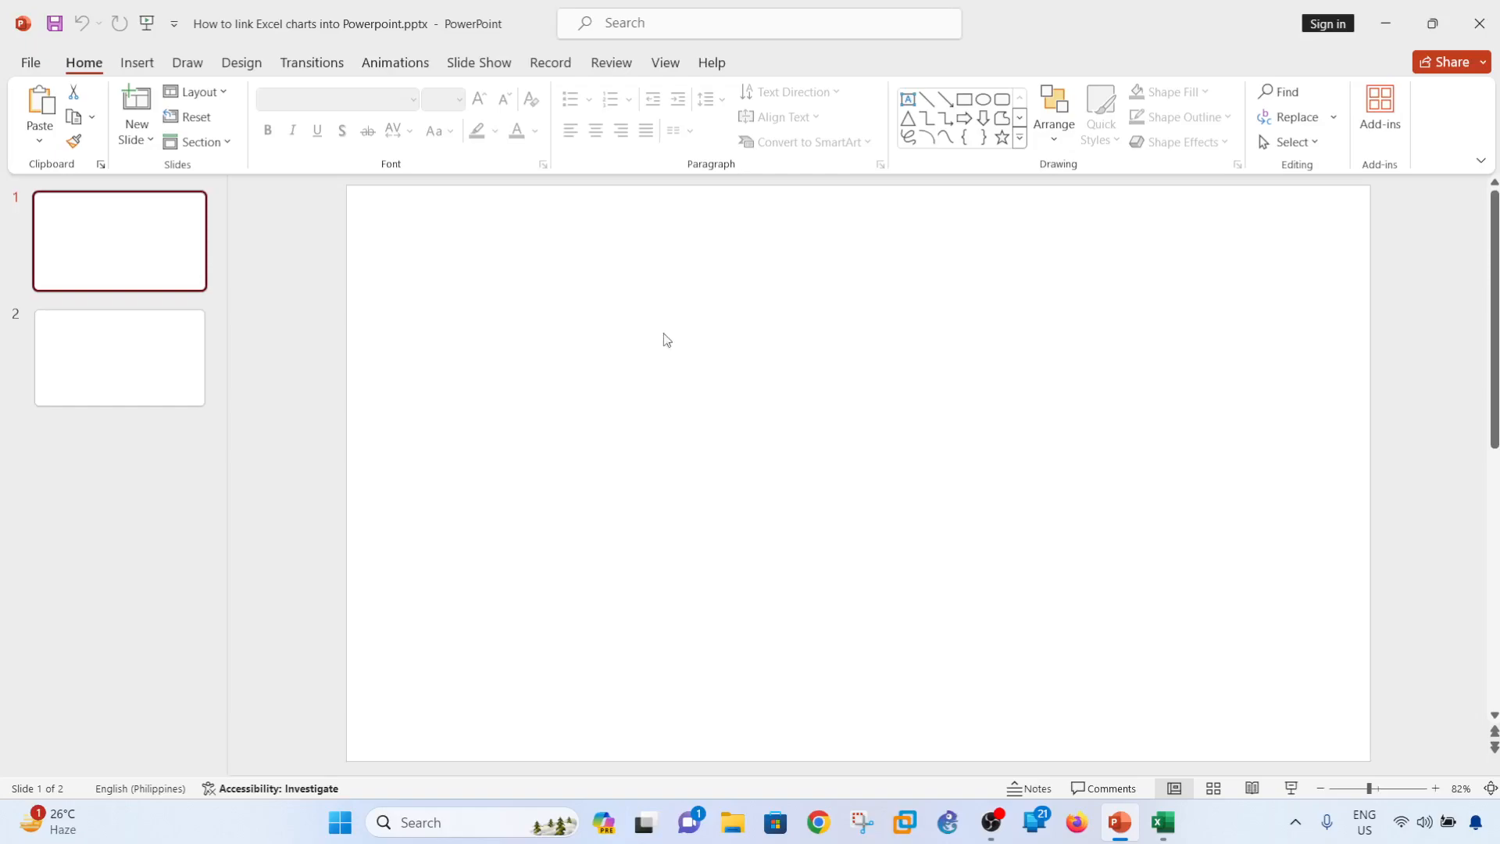
right_click(653, 293)
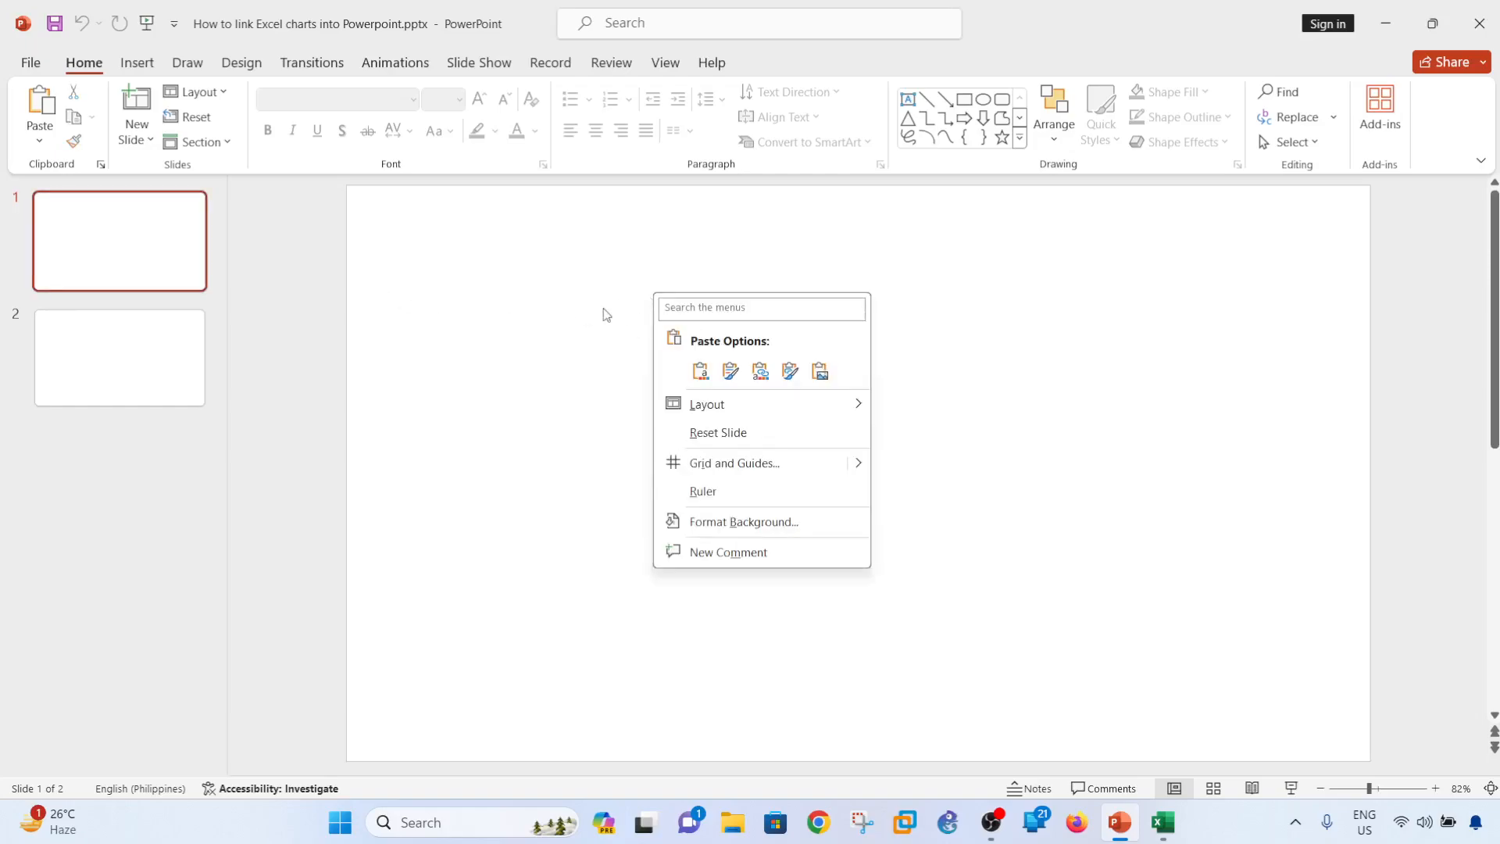
left_click(700, 371)
right_click(698, 329)
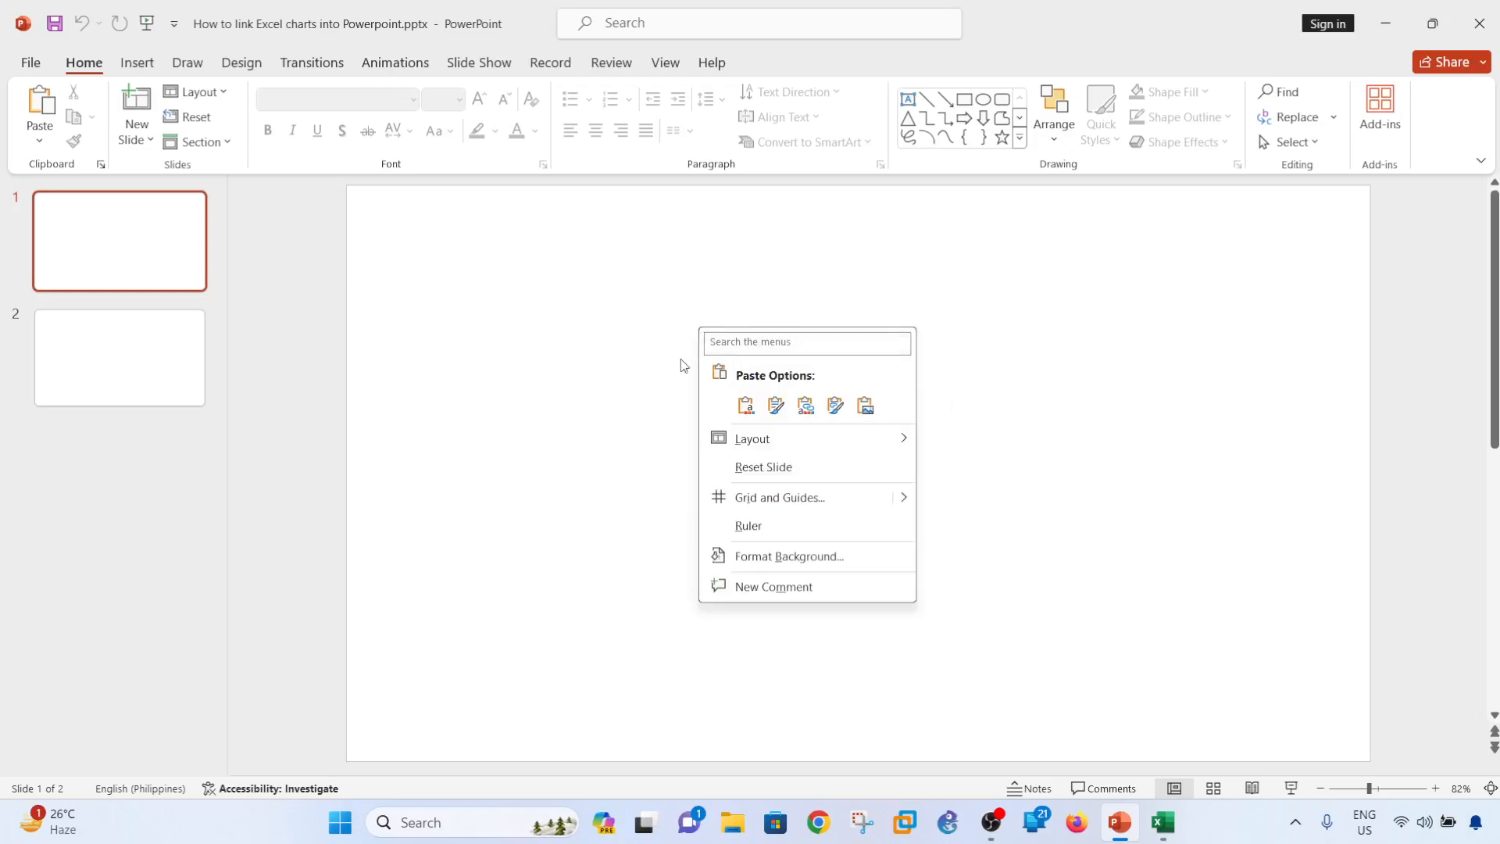
left_click(752, 410)
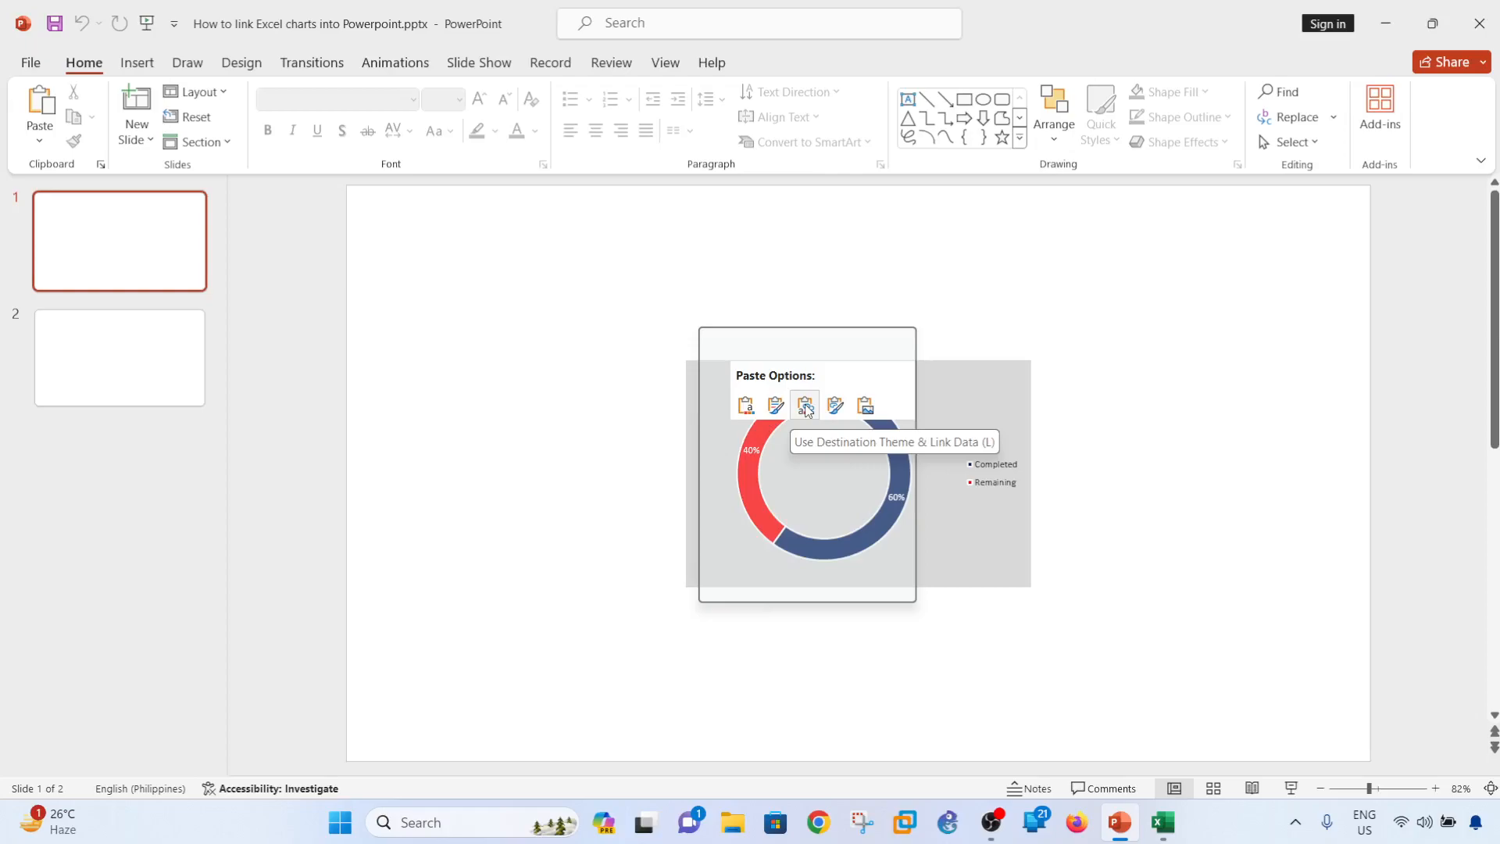
left_click(805, 406)
left_click(629, 344)
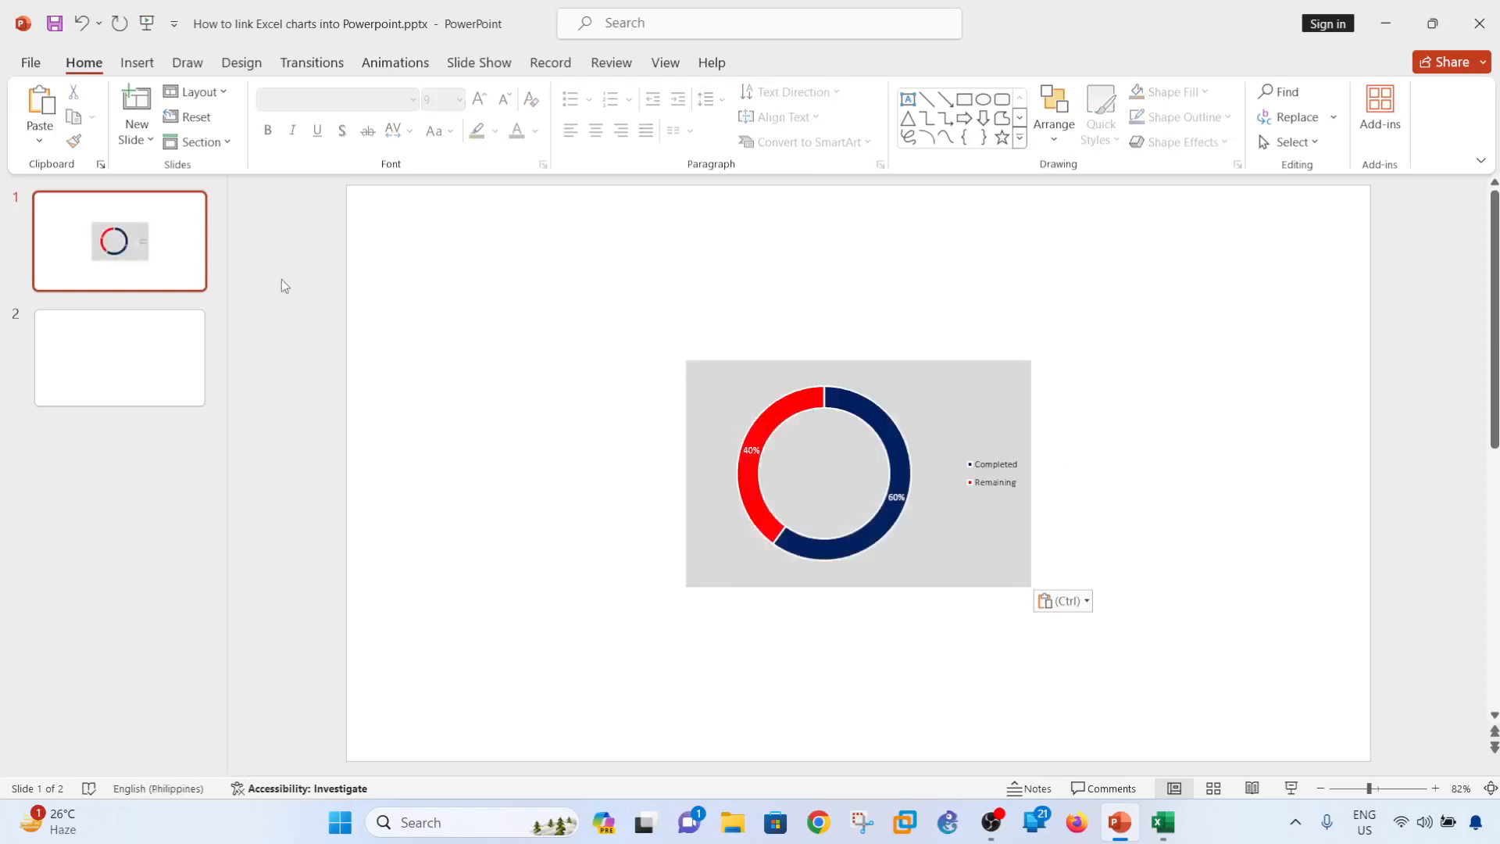
Enlarge the pasted chart on slide 1 to about 17.7 cm wide and 9.9 cm high.
left_click(757, 422)
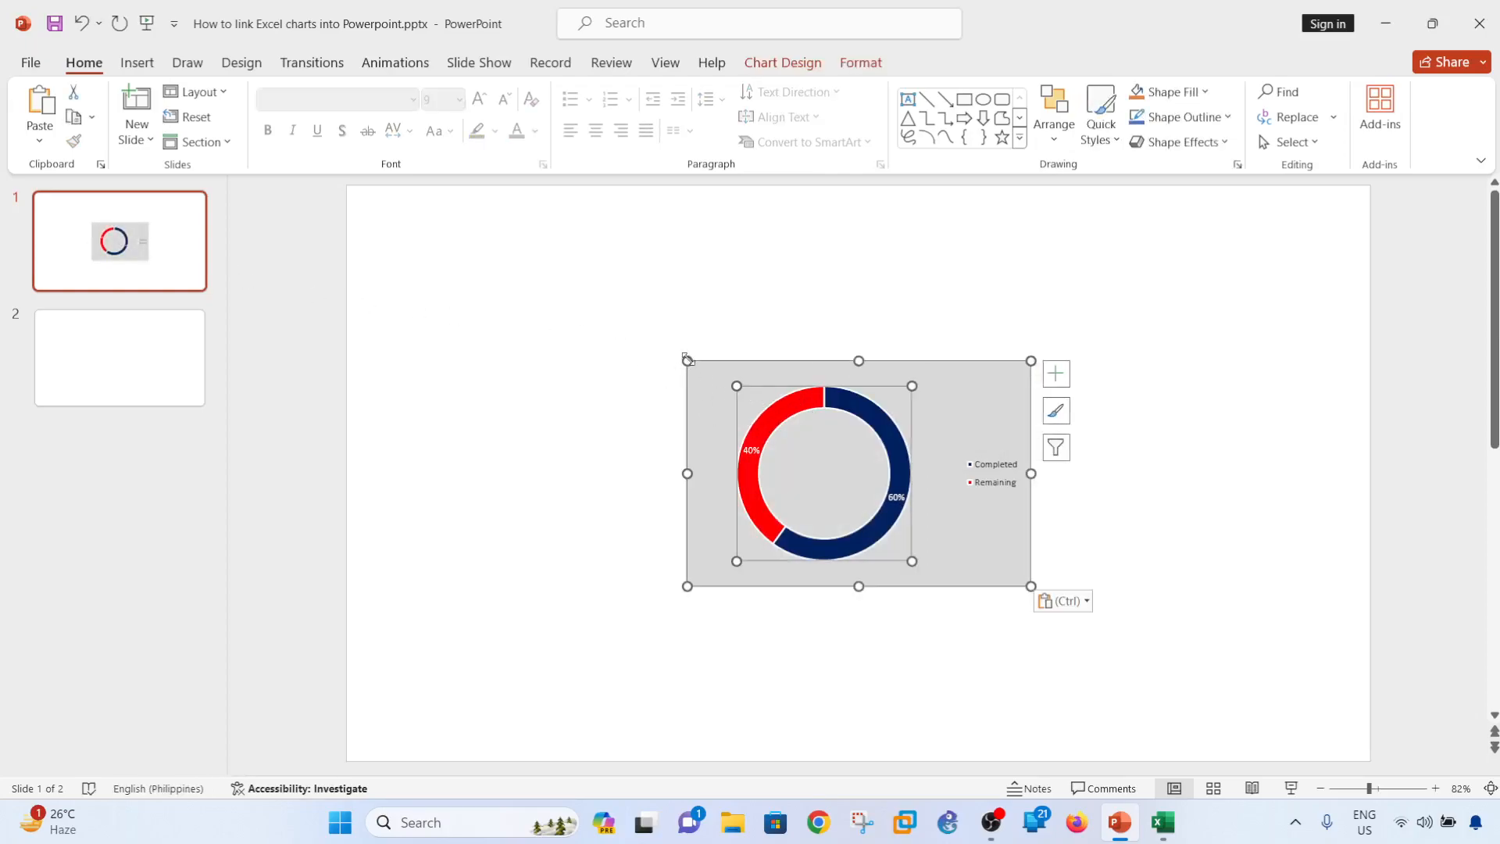
left_click_drag(688, 361, 535, 301)
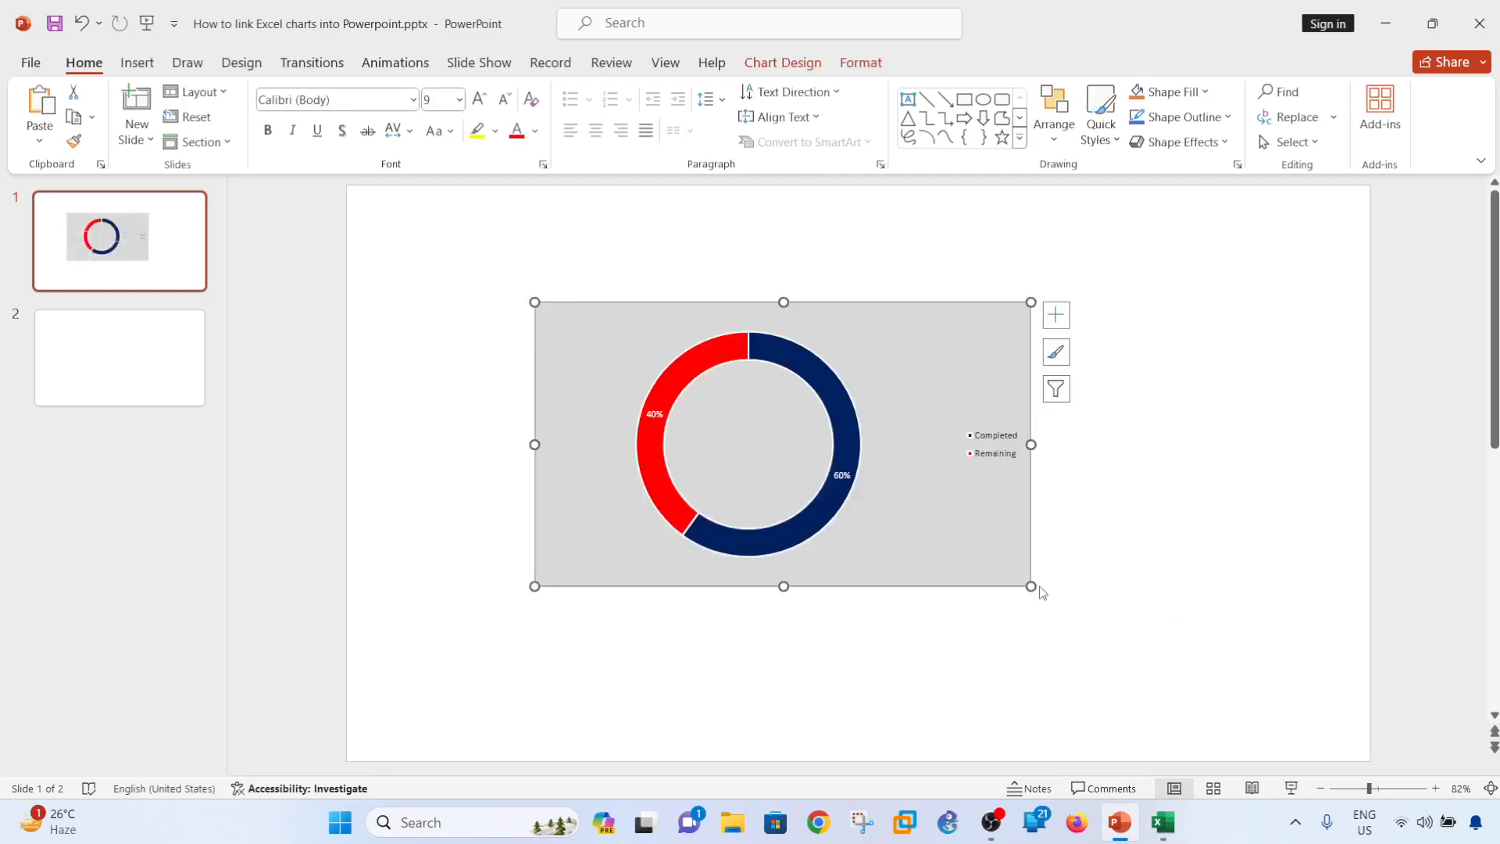
left_click_drag(1035, 586, 1075, 602)
left_click(1148, 586)
left_click(925, 414)
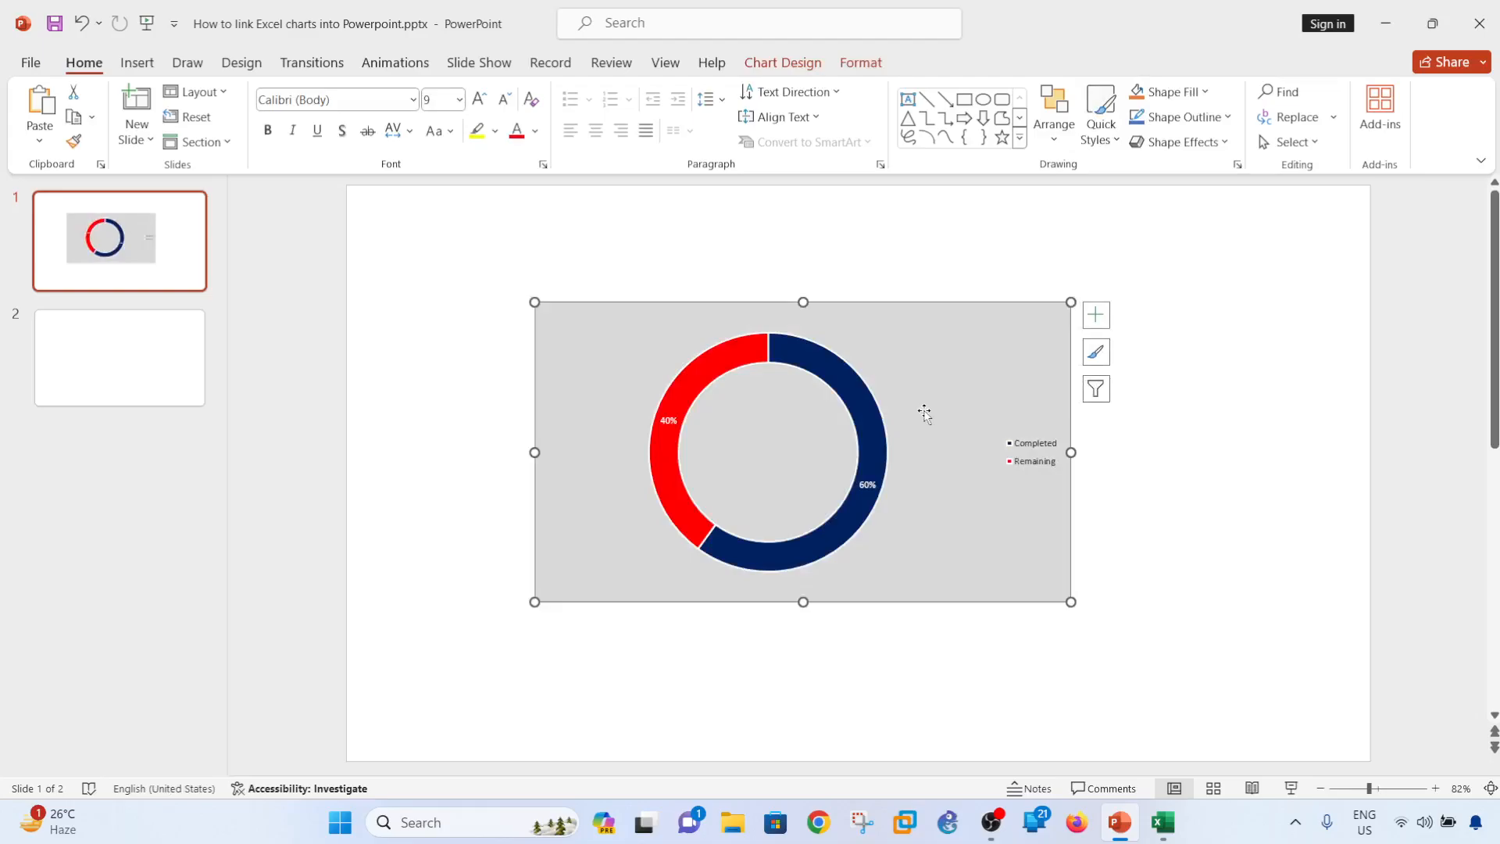
left_click(497, 136)
left_click(1029, 394)
left_click(875, 68)
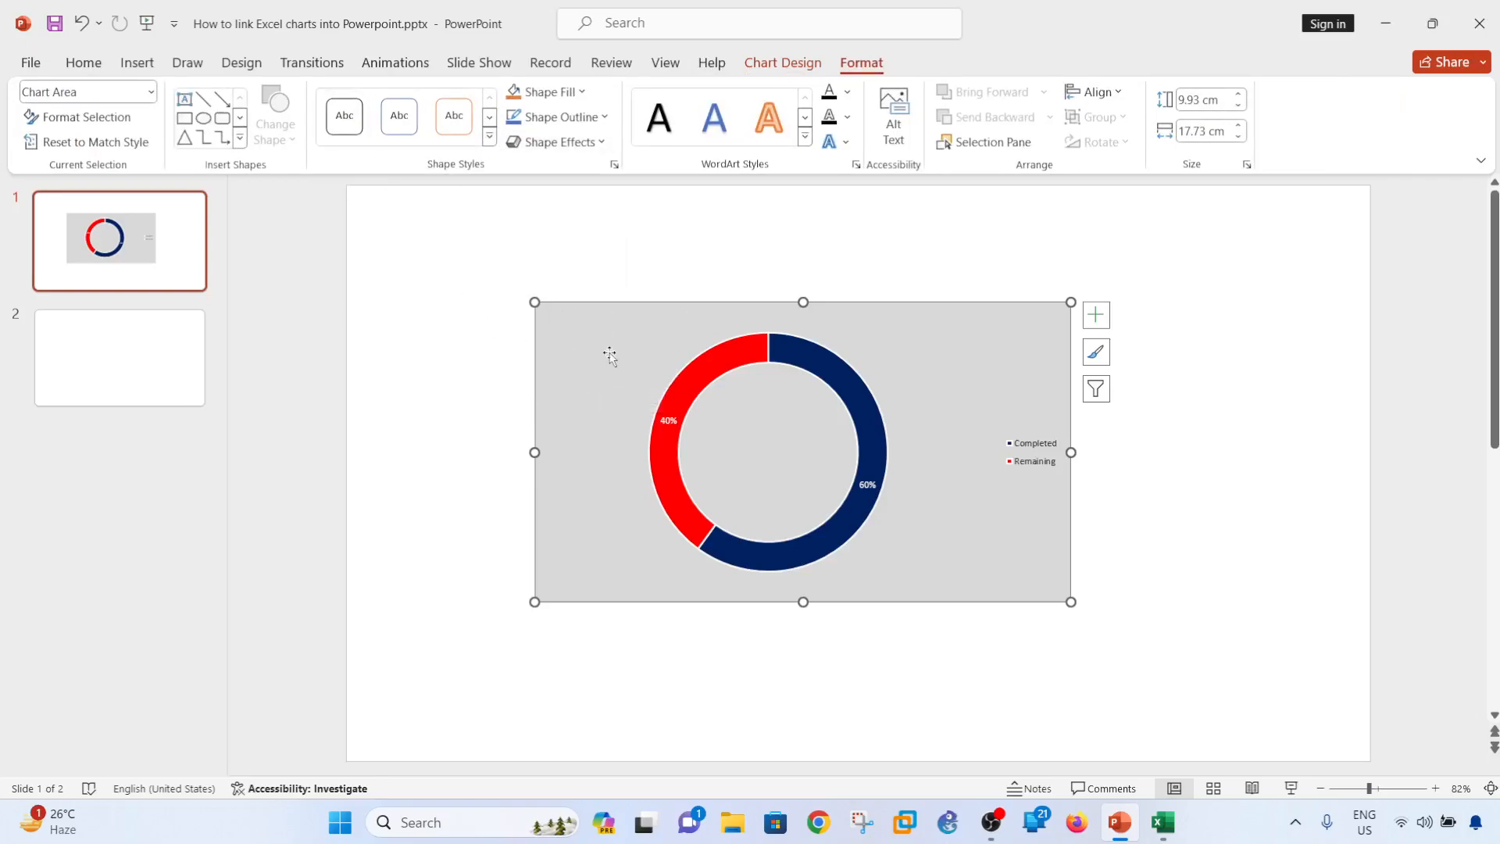
left_click(579, 278)
left_click(602, 351)
left_click(1162, 822)
key("alt+Tab")
left_click(587, 96)
left_click(888, 208)
left_click(478, 426)
left_click(542, 313)
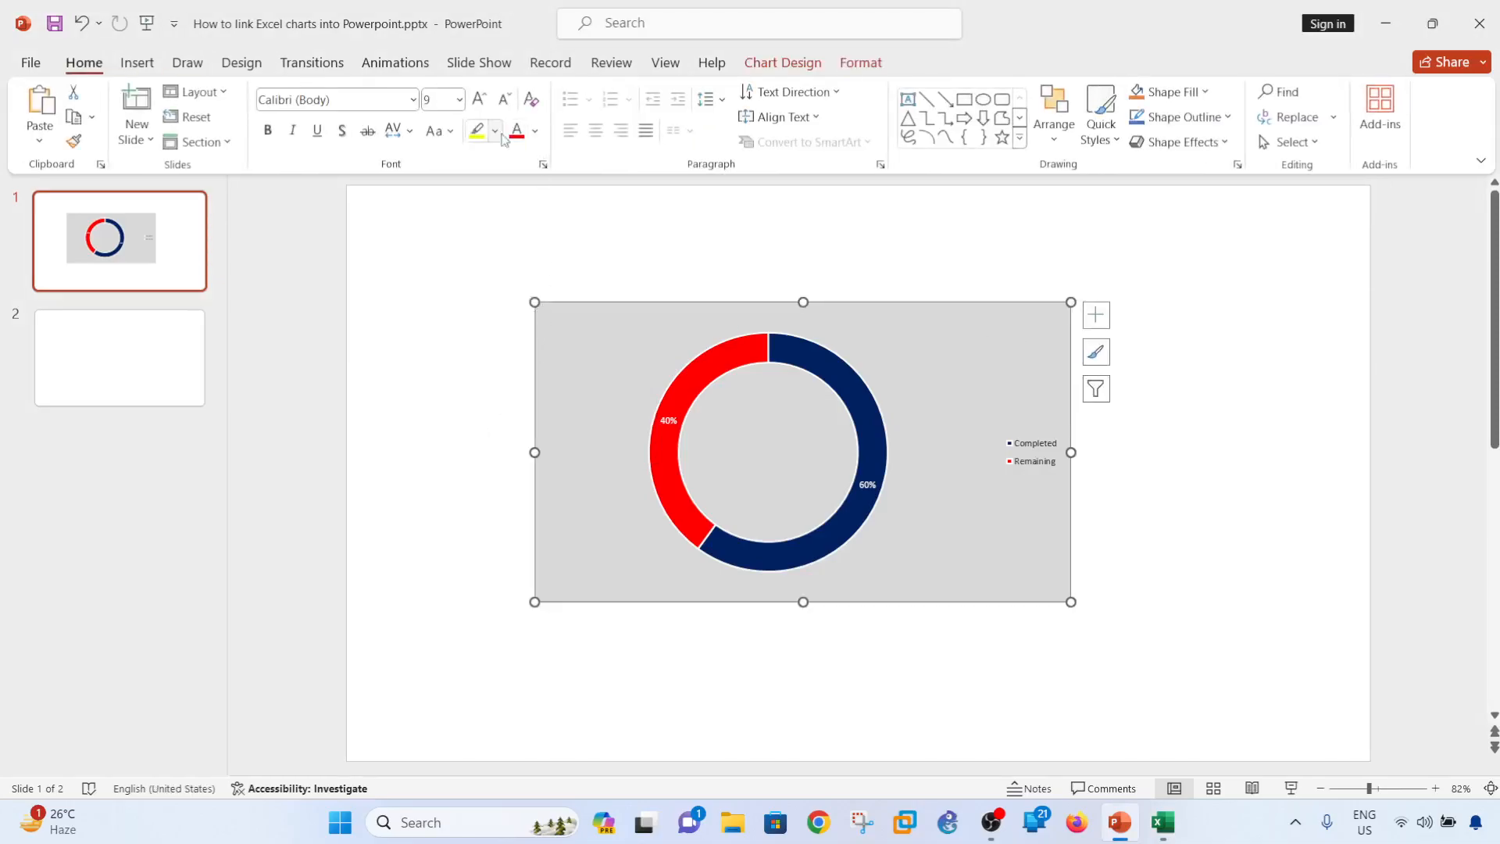
Fill the chart area on slide 1 with Blue, Accent 1, Lighter 60%.
left_click(860, 64)
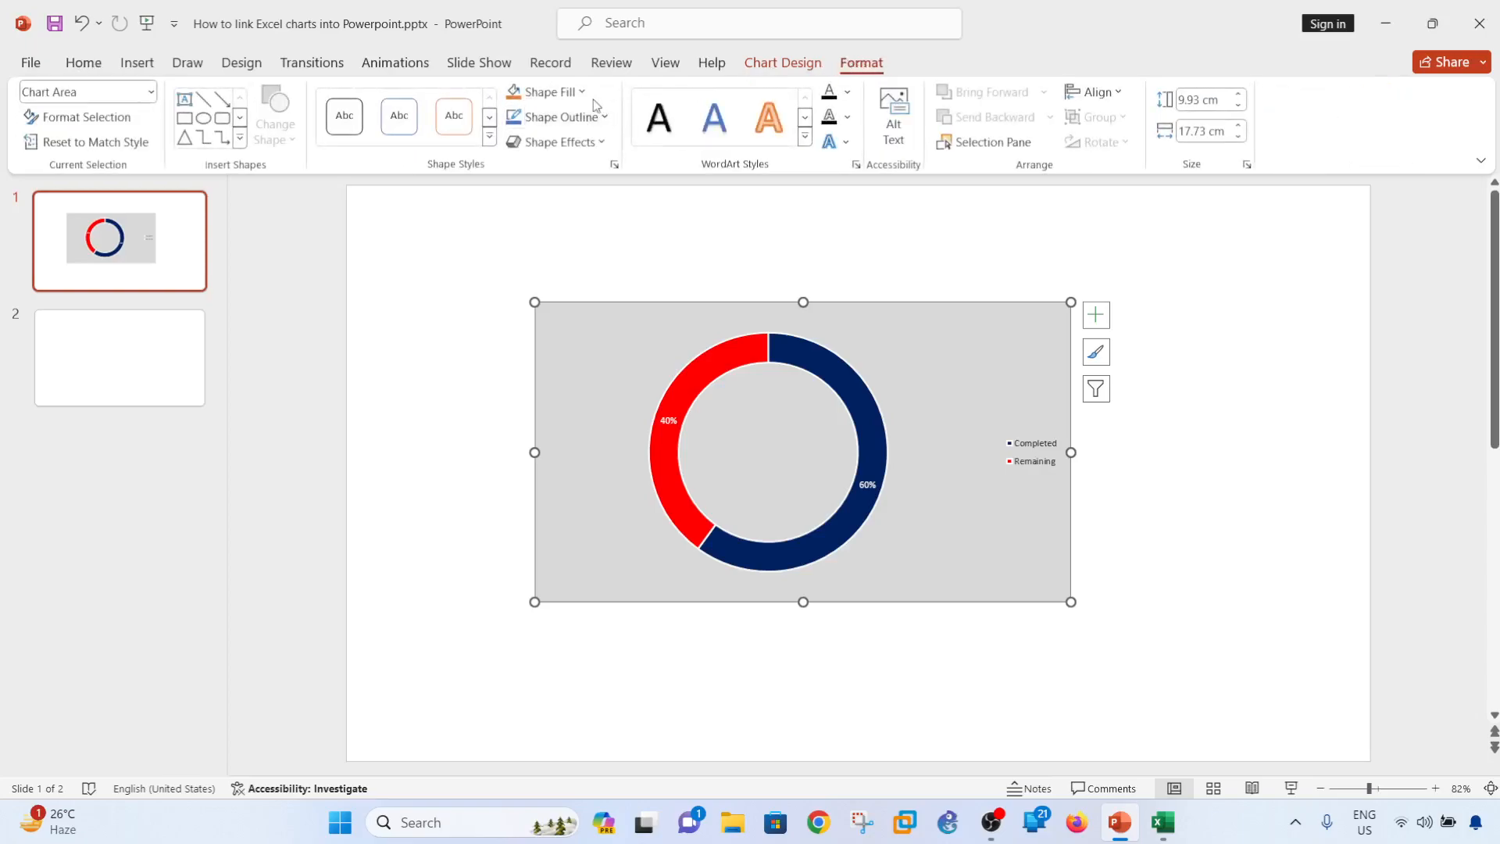
left_click(585, 93)
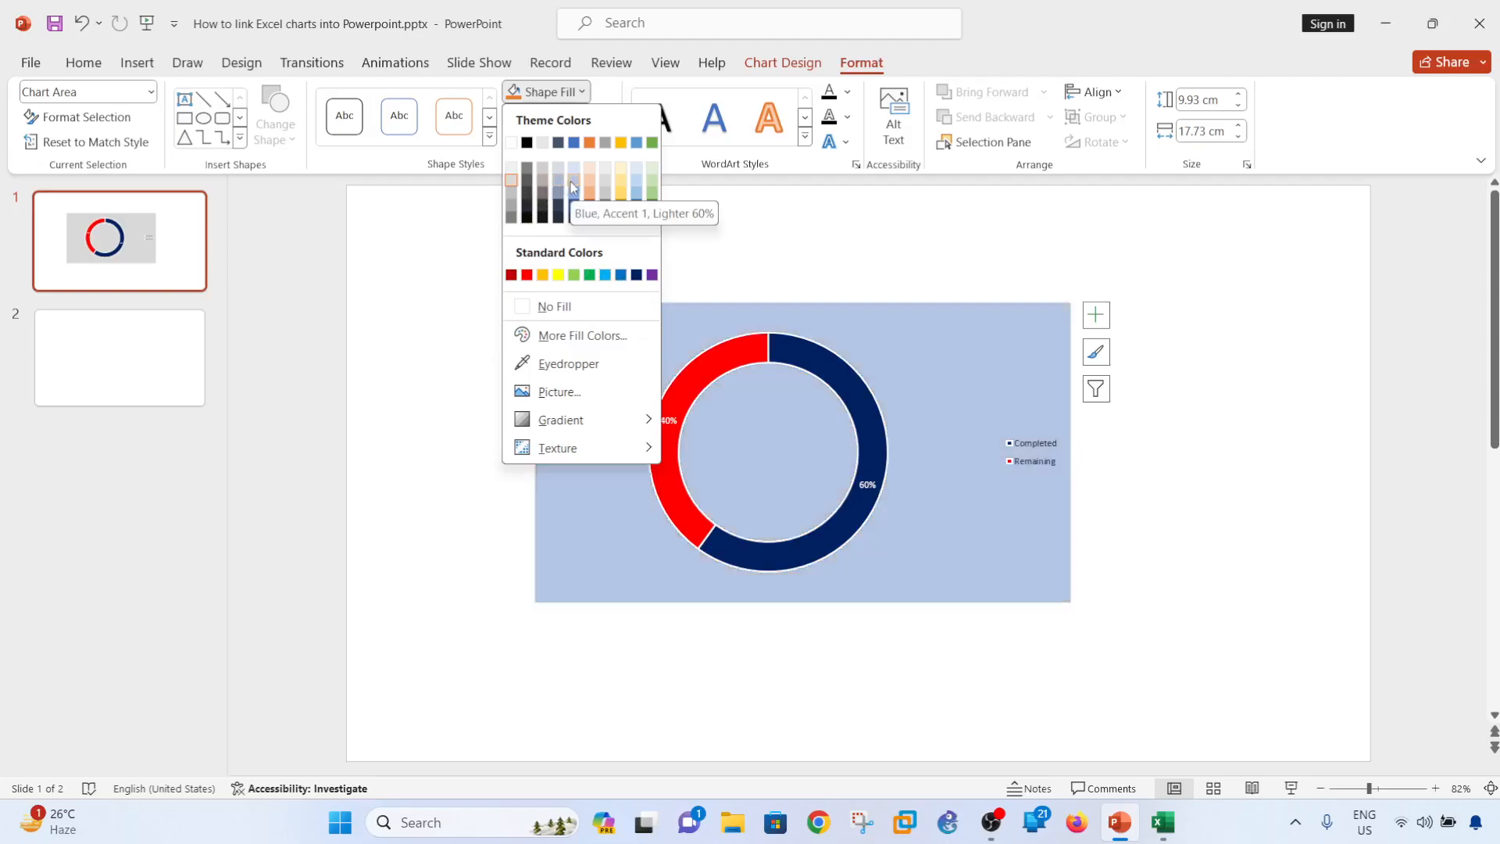
left_click(571, 184)
key("Escape")
left_click(930, 366)
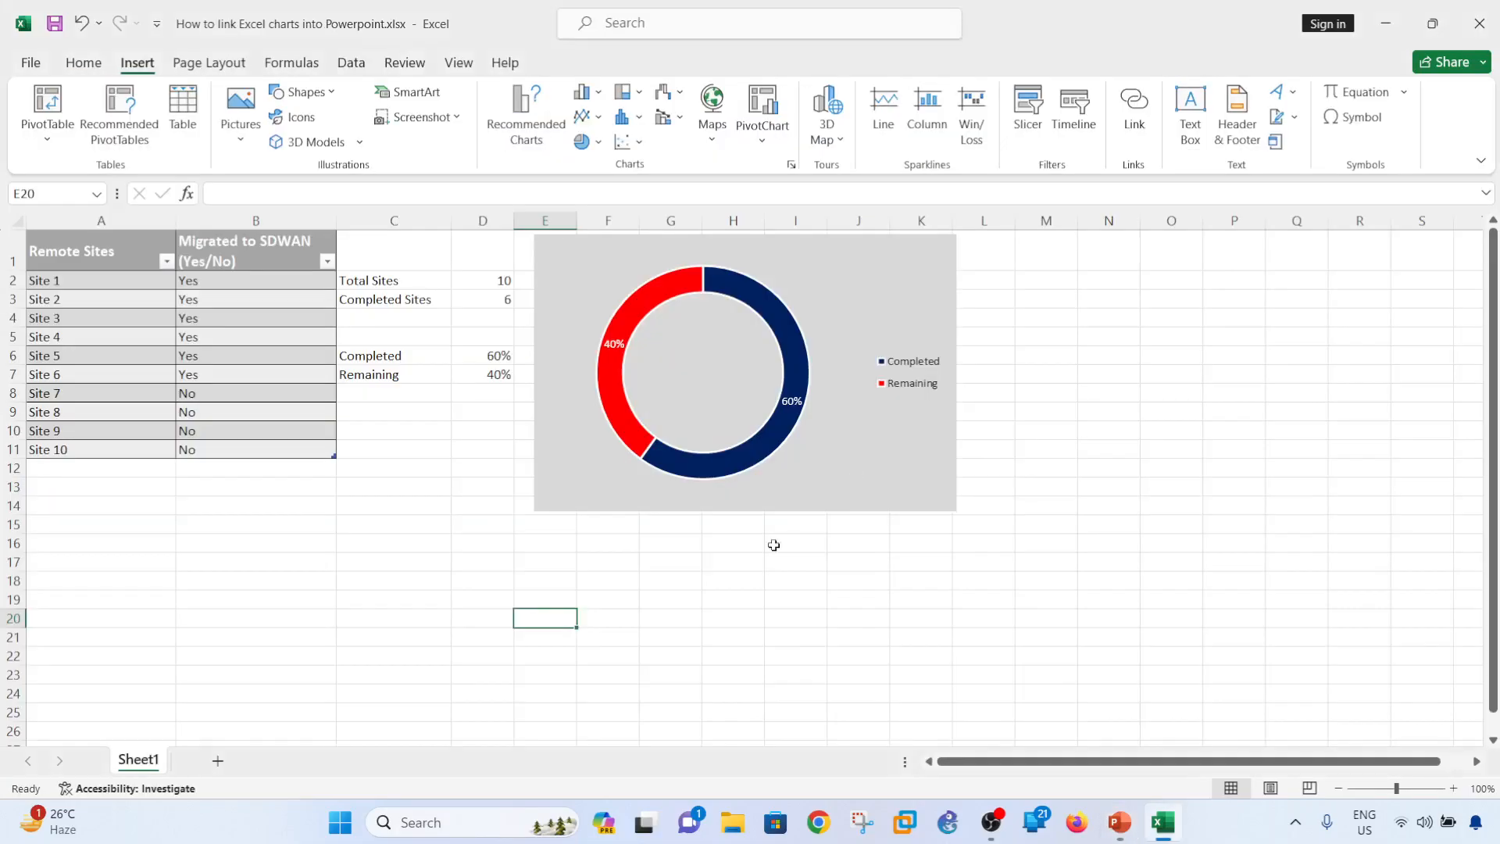
Compare the background of the linked chart on slide 1 with the original chart in Excel, ending in the Excel workbook.
left_click(727, 598)
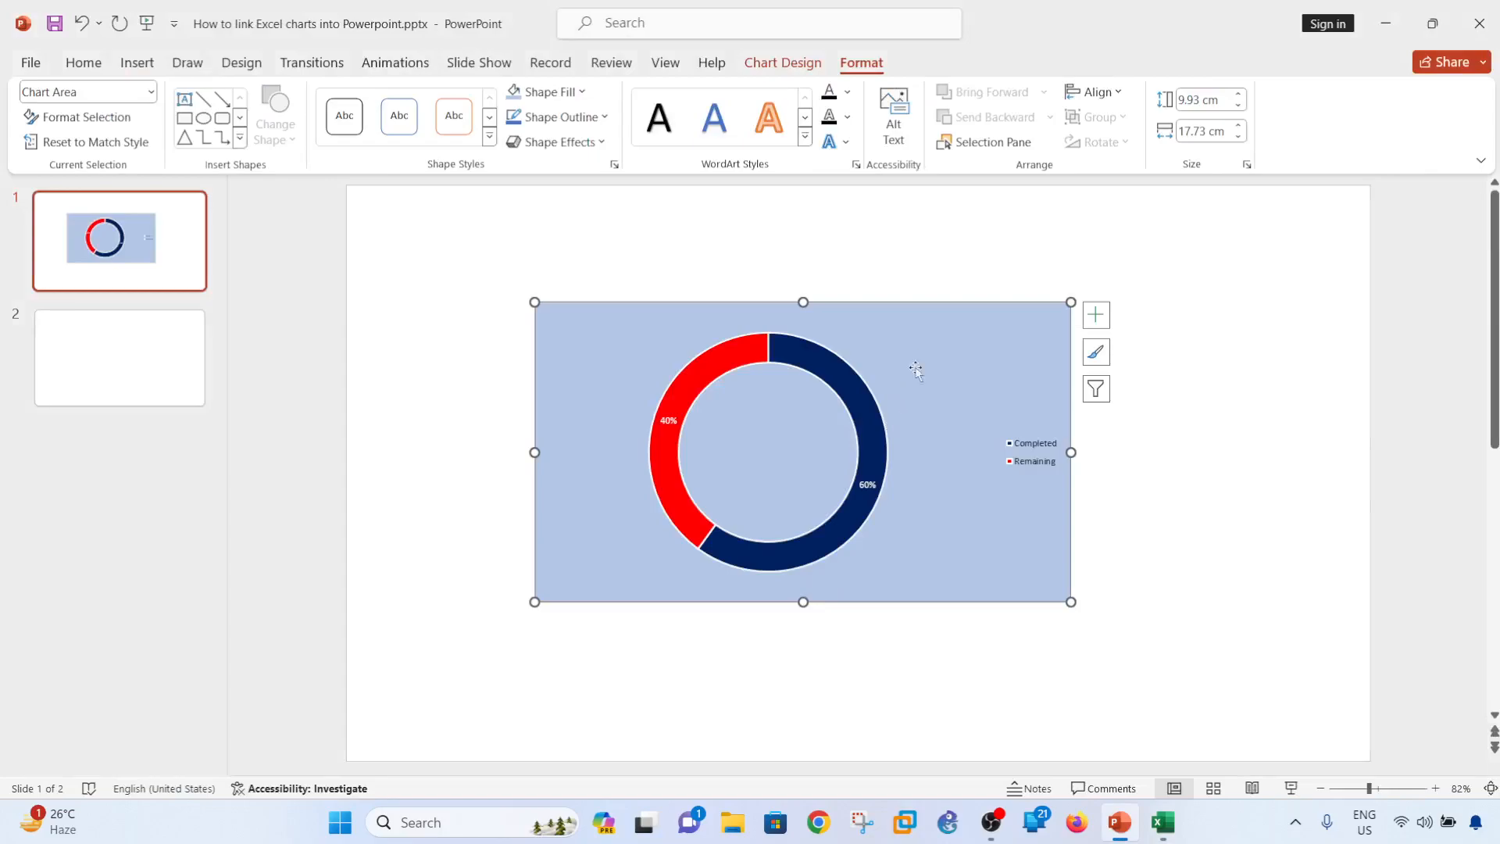
key("alt+Tab")
left_click_drag(1032, 417, 1065, 399)
left_click(870, 299)
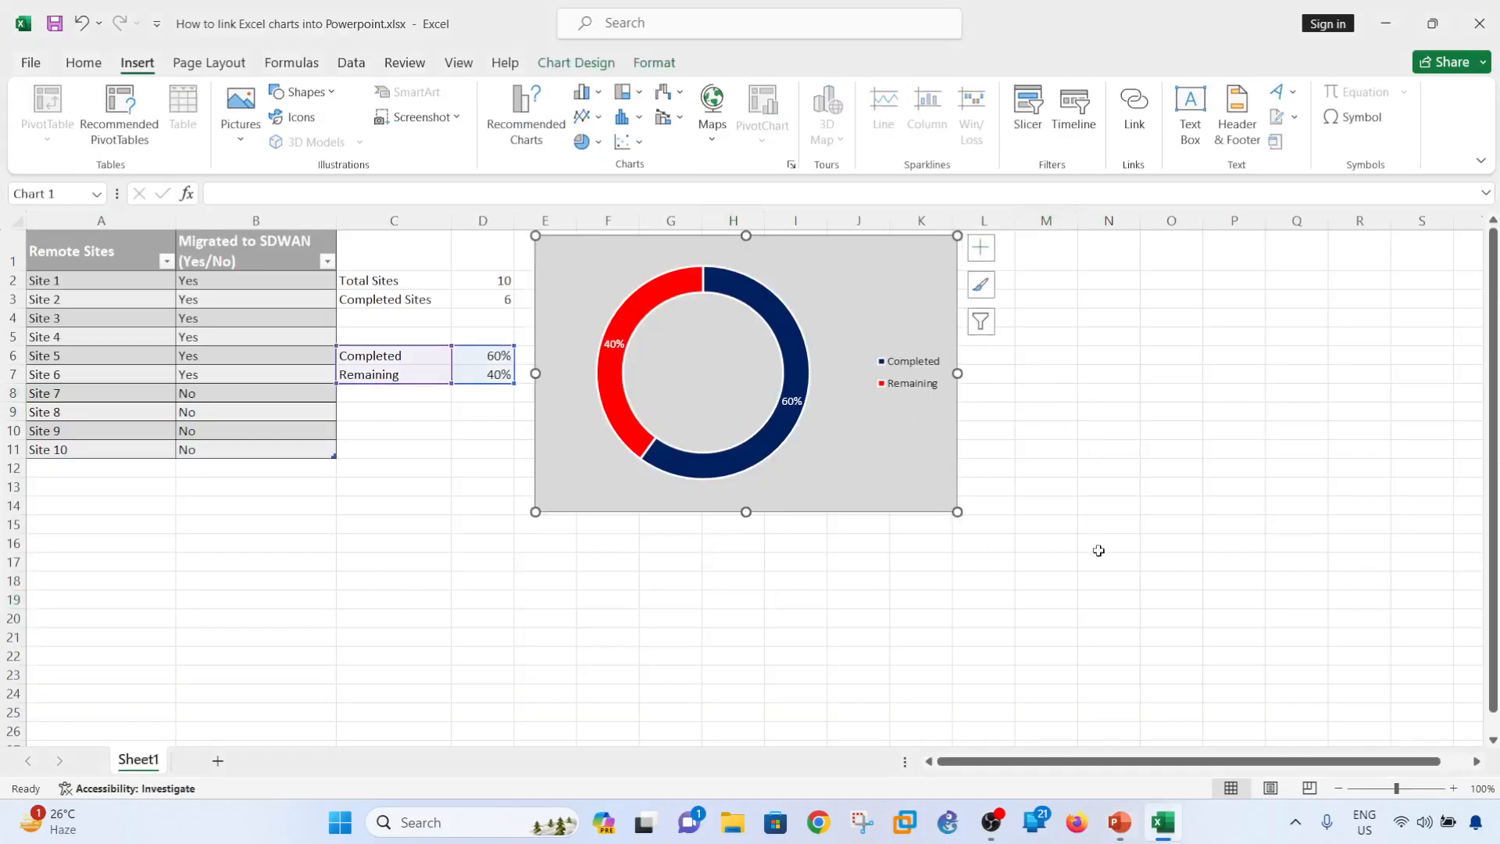
key("alt+Tab")
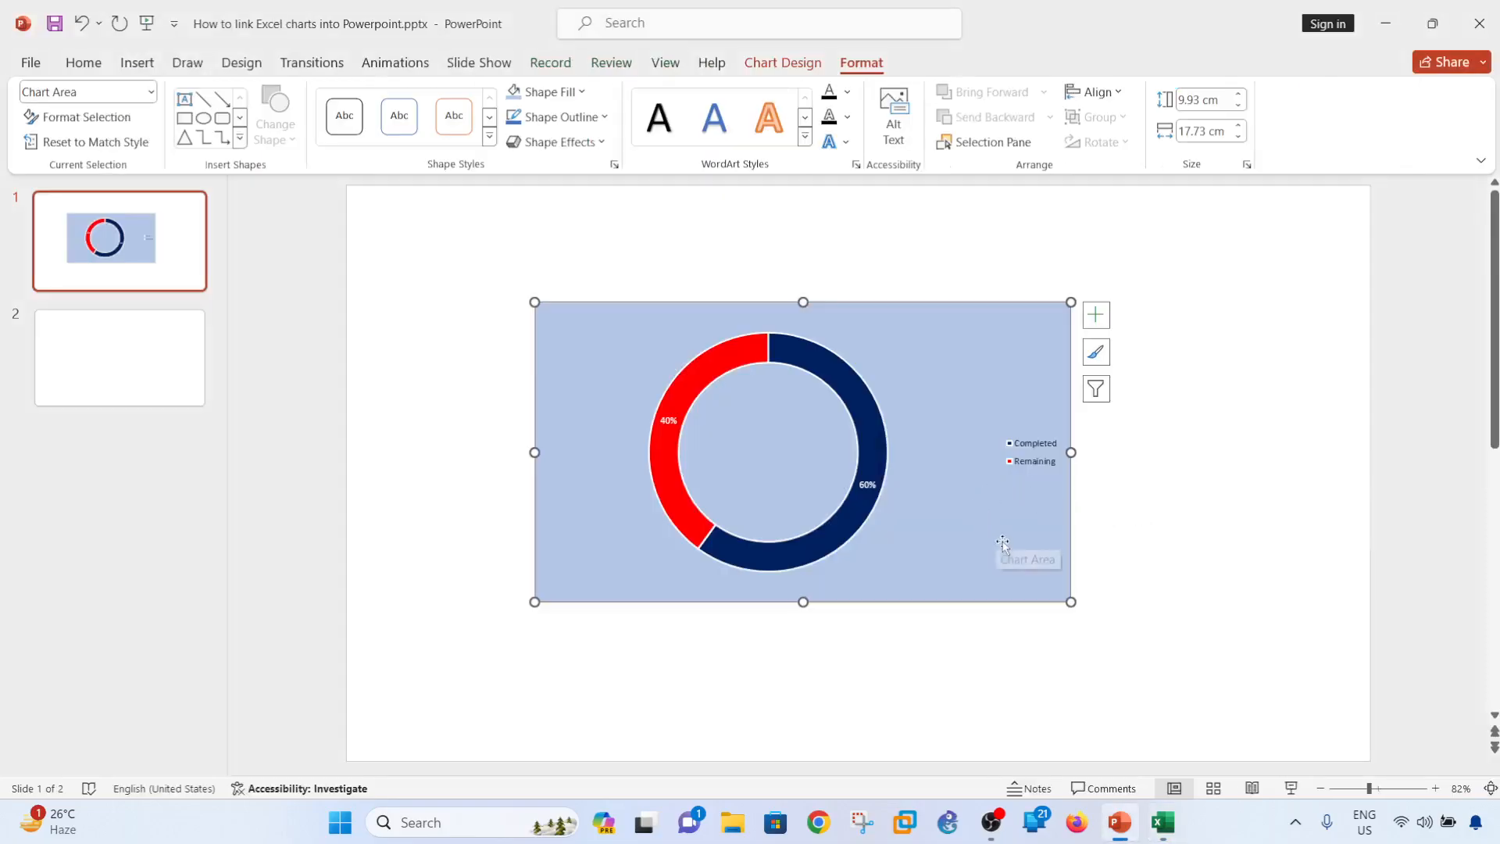
key("alt+Tab")
left_click(357, 540)
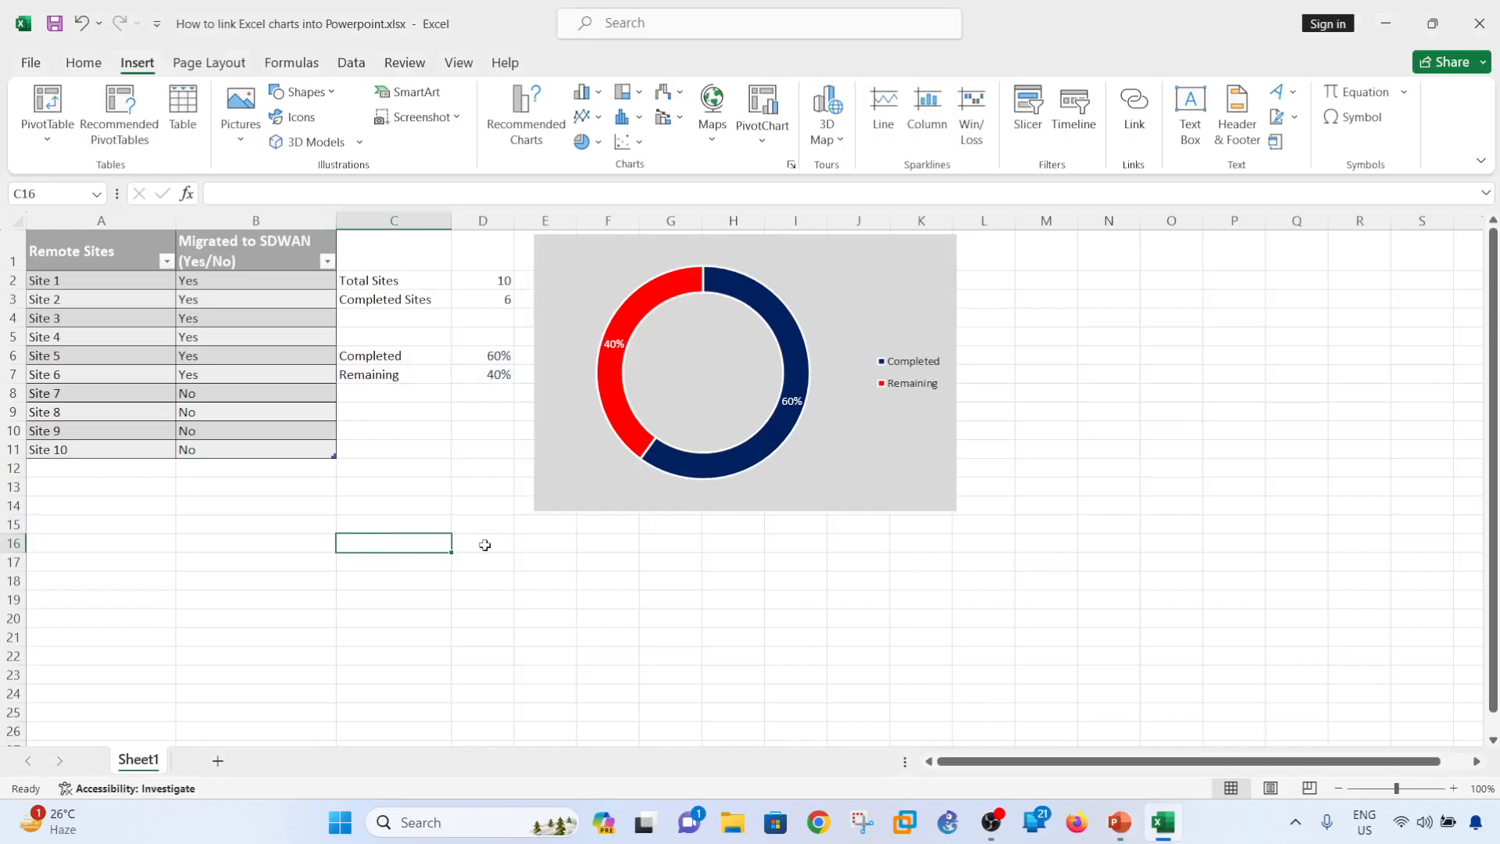
left_click(440, 471)
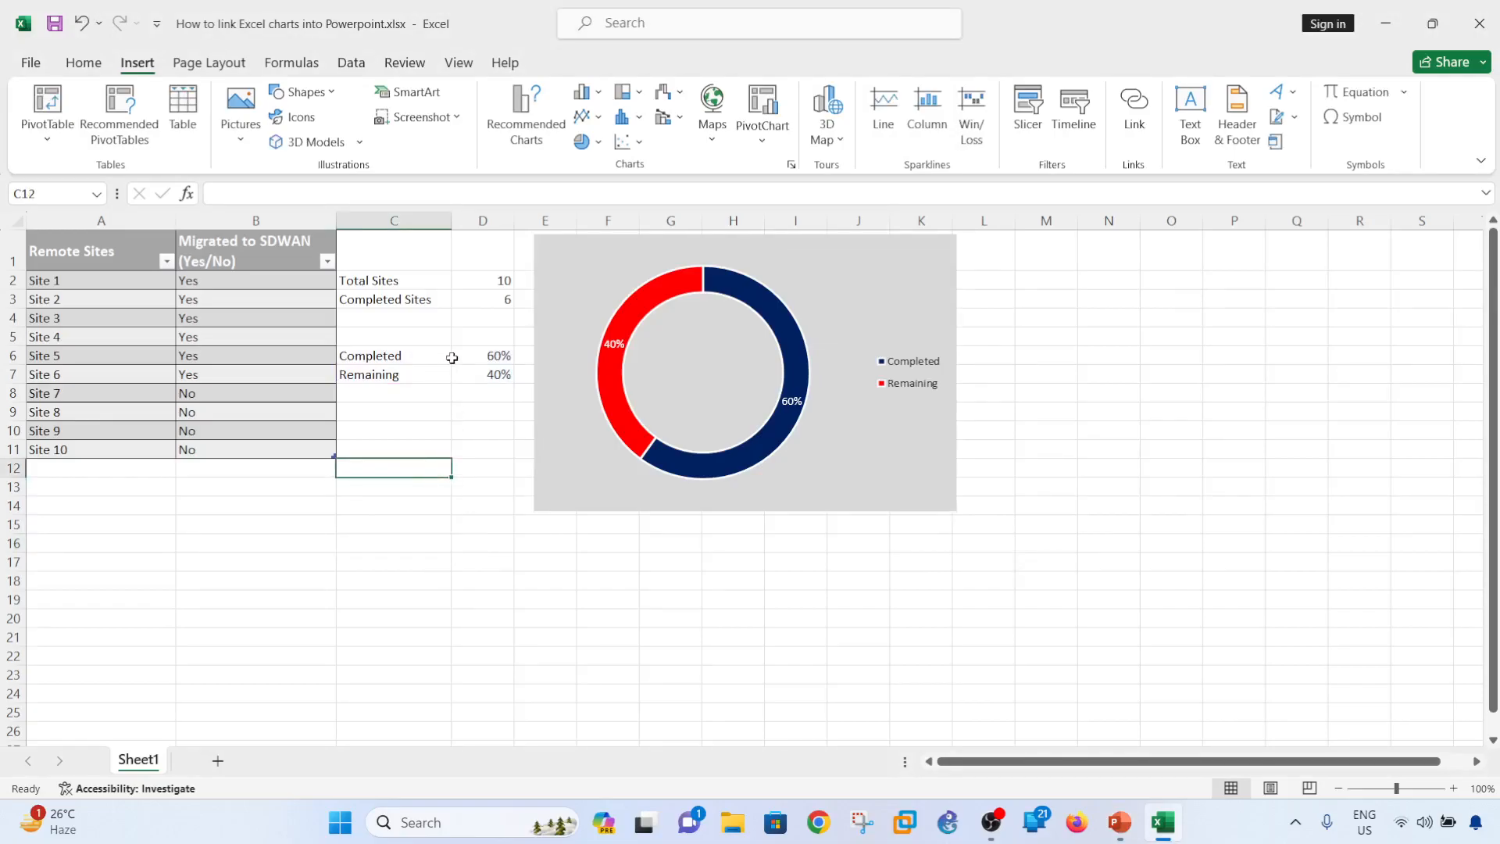
left_click(495, 301)
type("7")
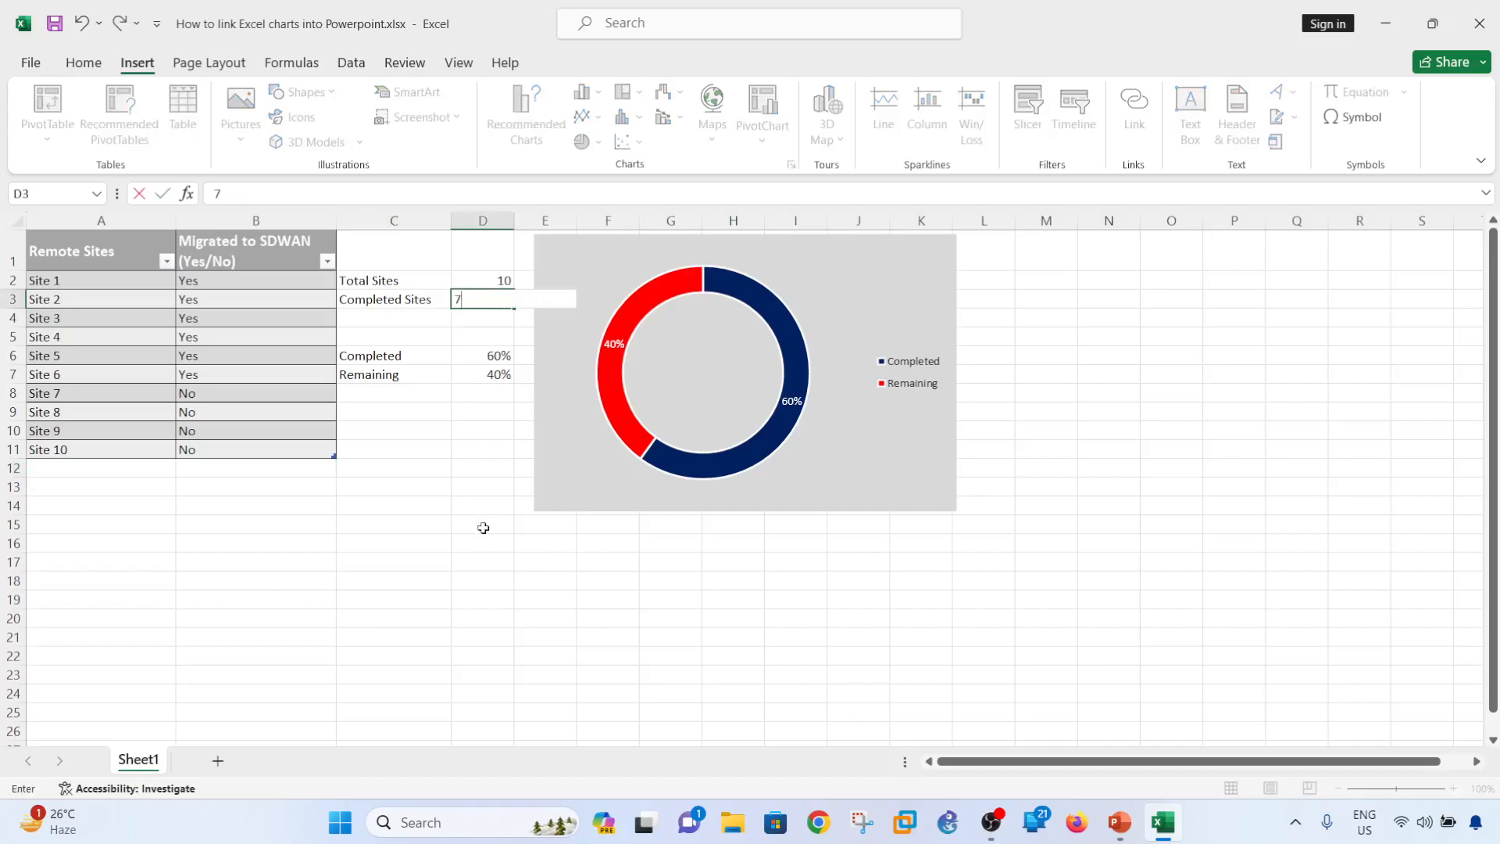
left_click(482, 543)
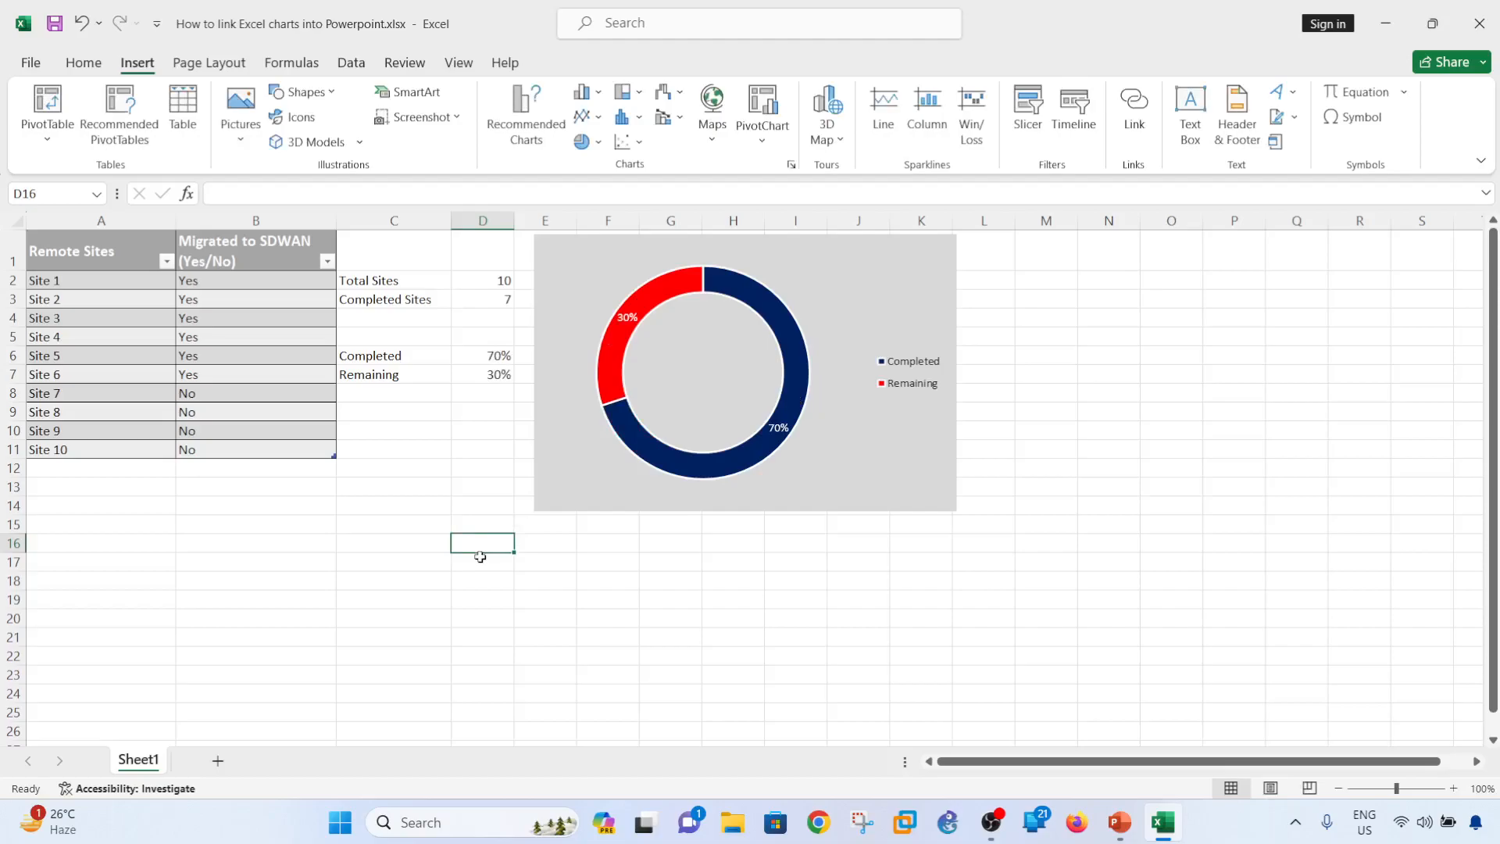
key("ctrl+z")
left_click(434, 560)
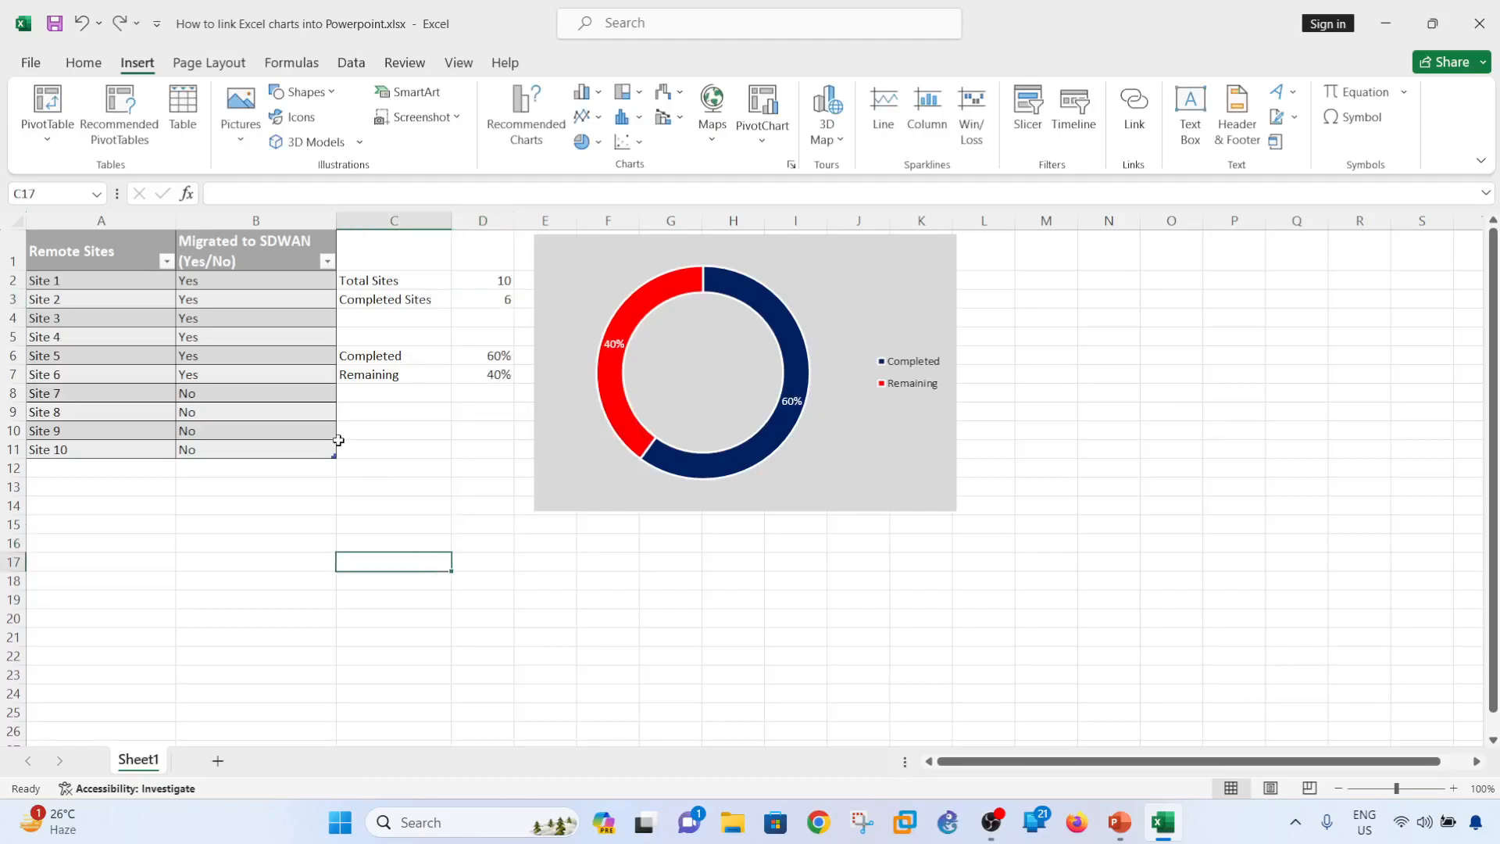
Set the Migrated to SDWAN status of Site 7 to Yes in the Excel table.
left_click(273, 396)
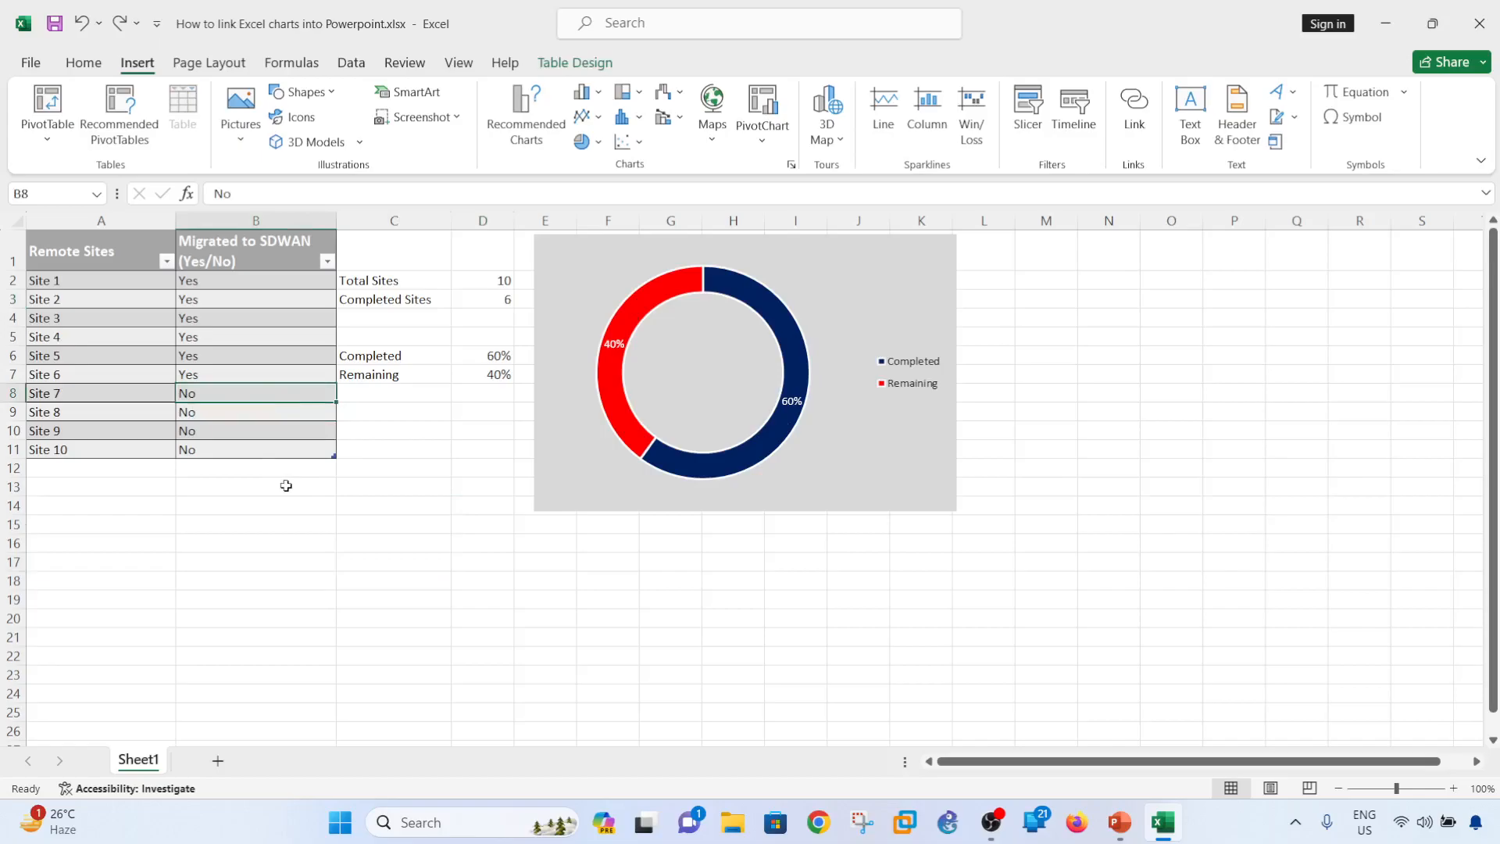
key("ctrl+y")
left_click(345, 576)
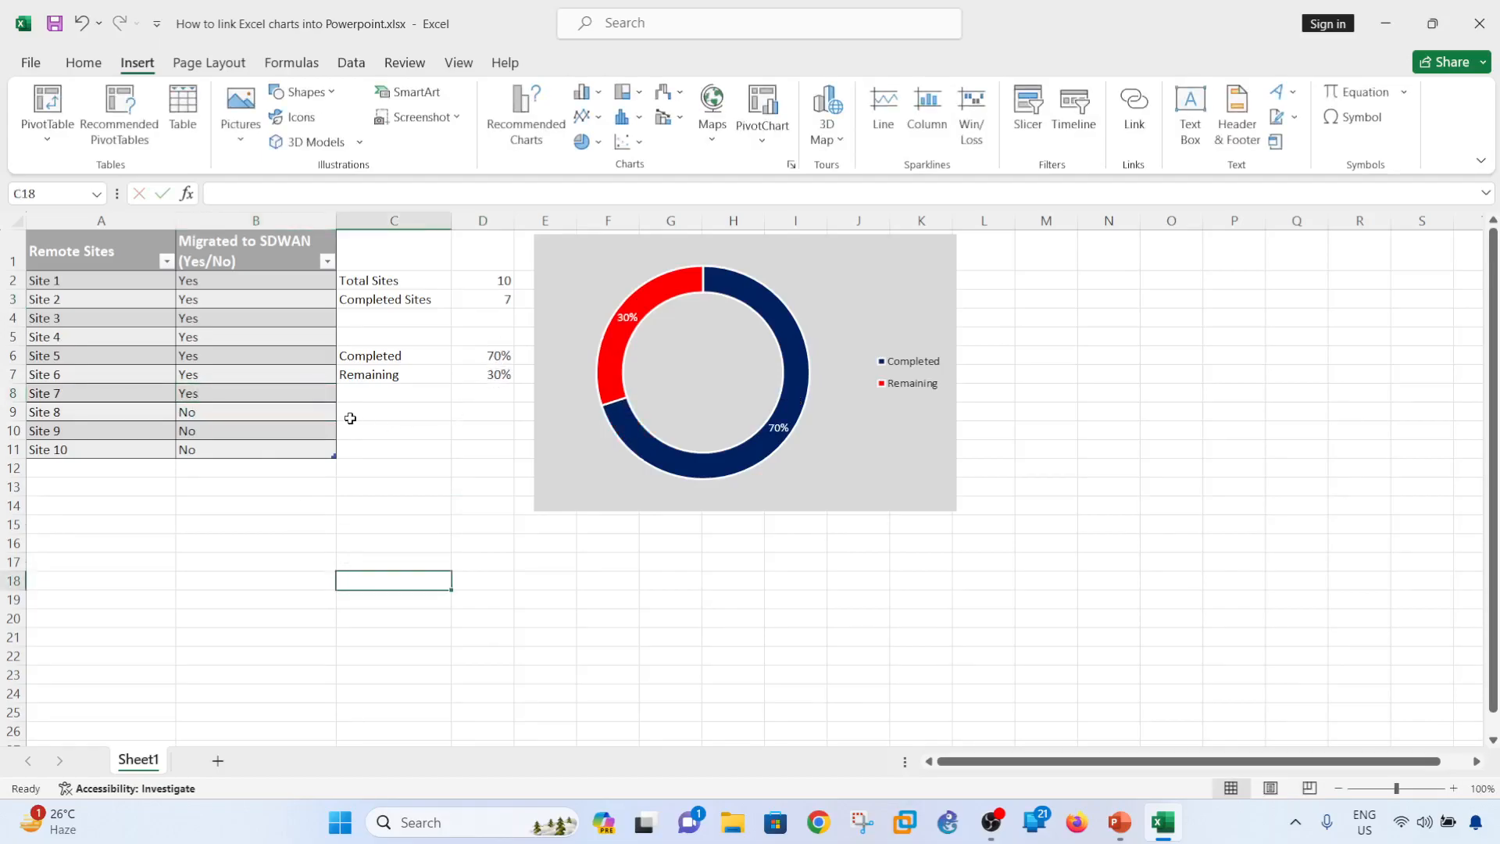
Check Site 7's status and the Completed Sites formula in Excel, then examine the linked doughnut chart on slide 1 in PowerPoint.
left_click(195, 394)
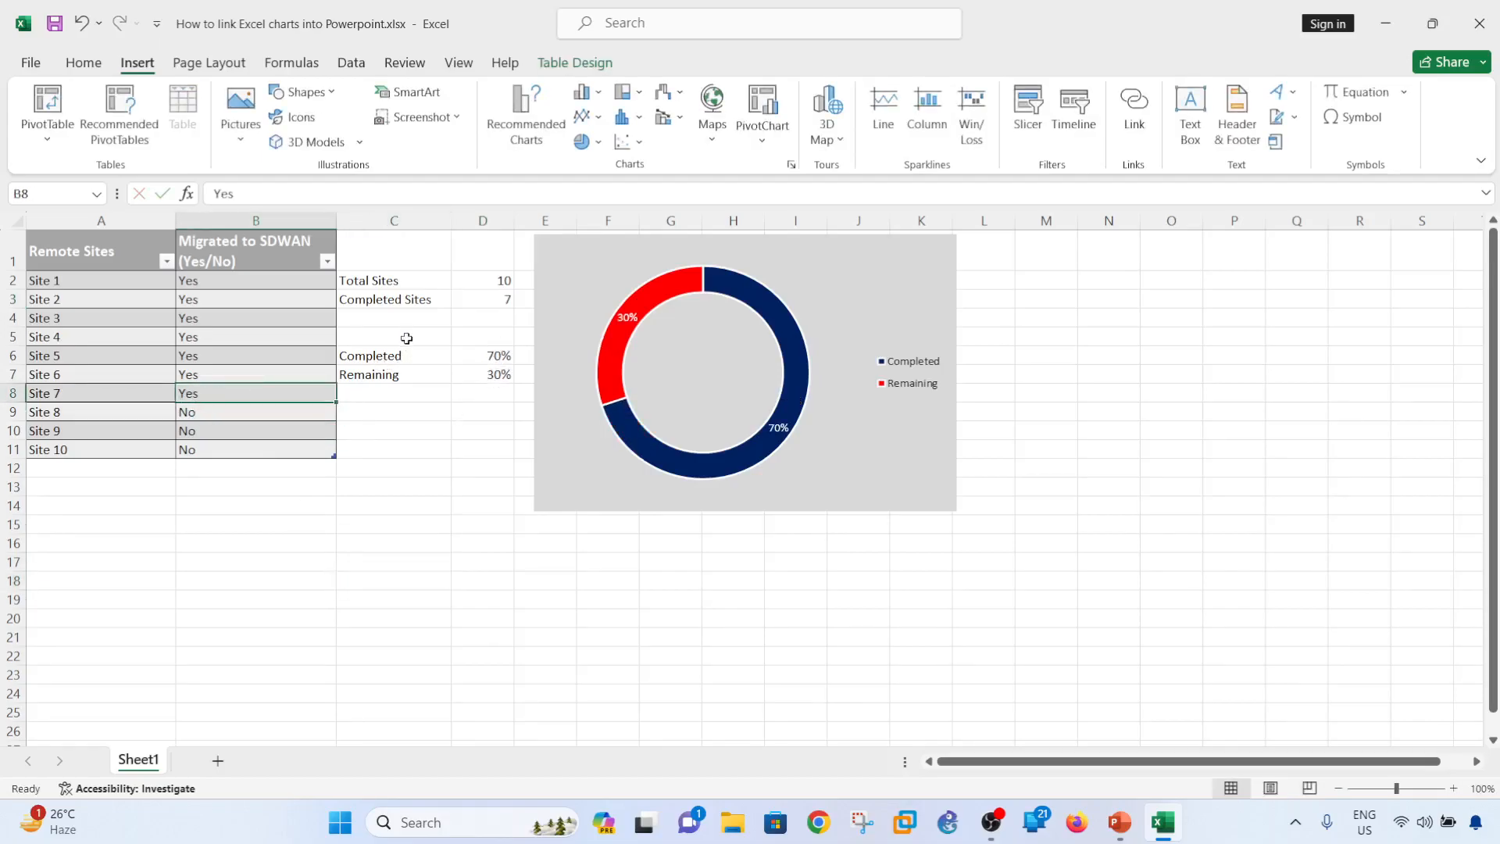
left_click(477, 301)
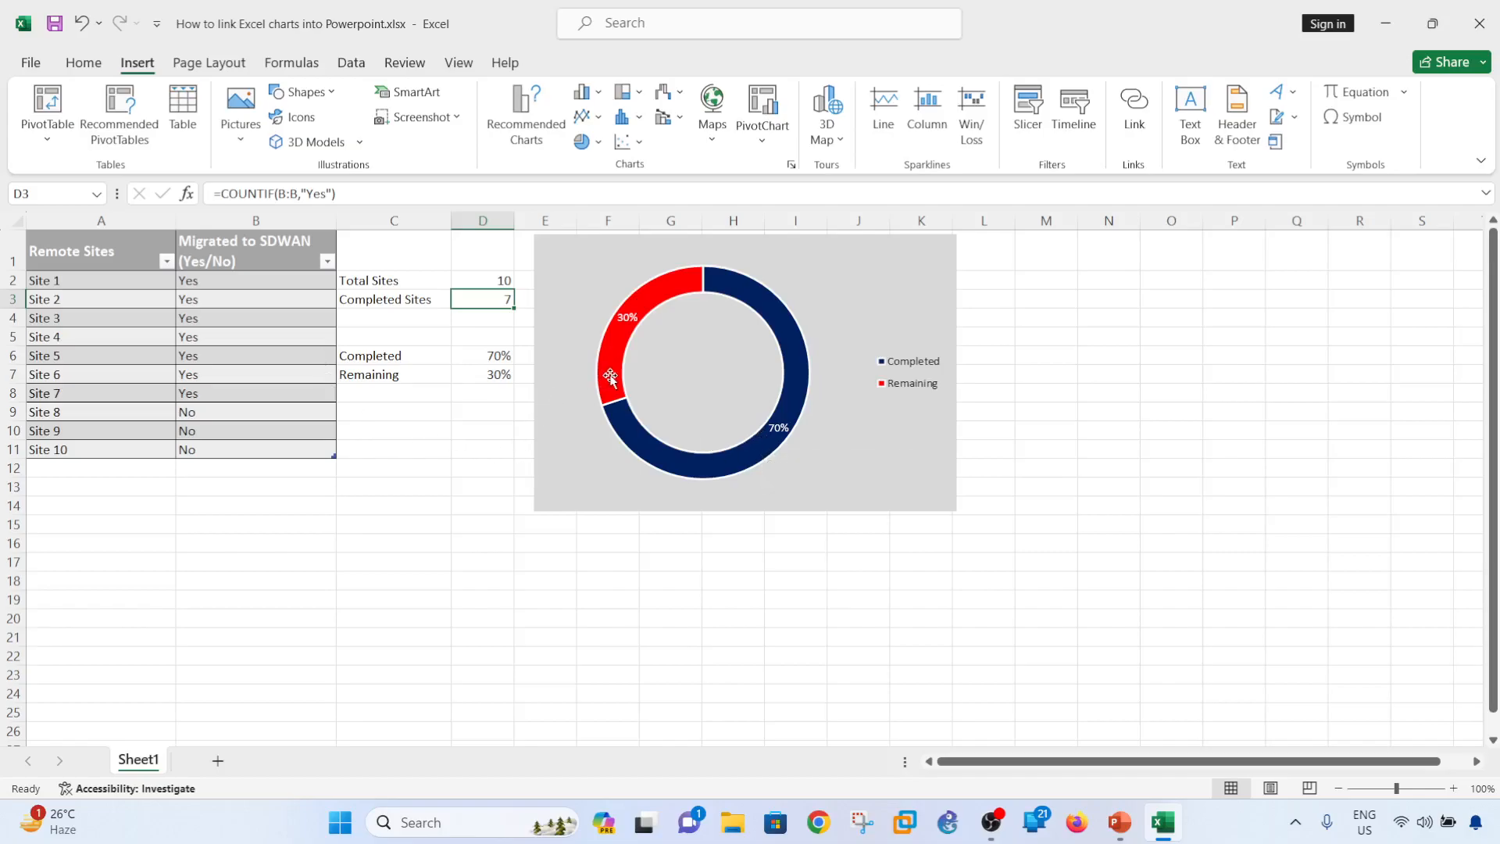
left_click(671, 543)
key("alt+Tab")
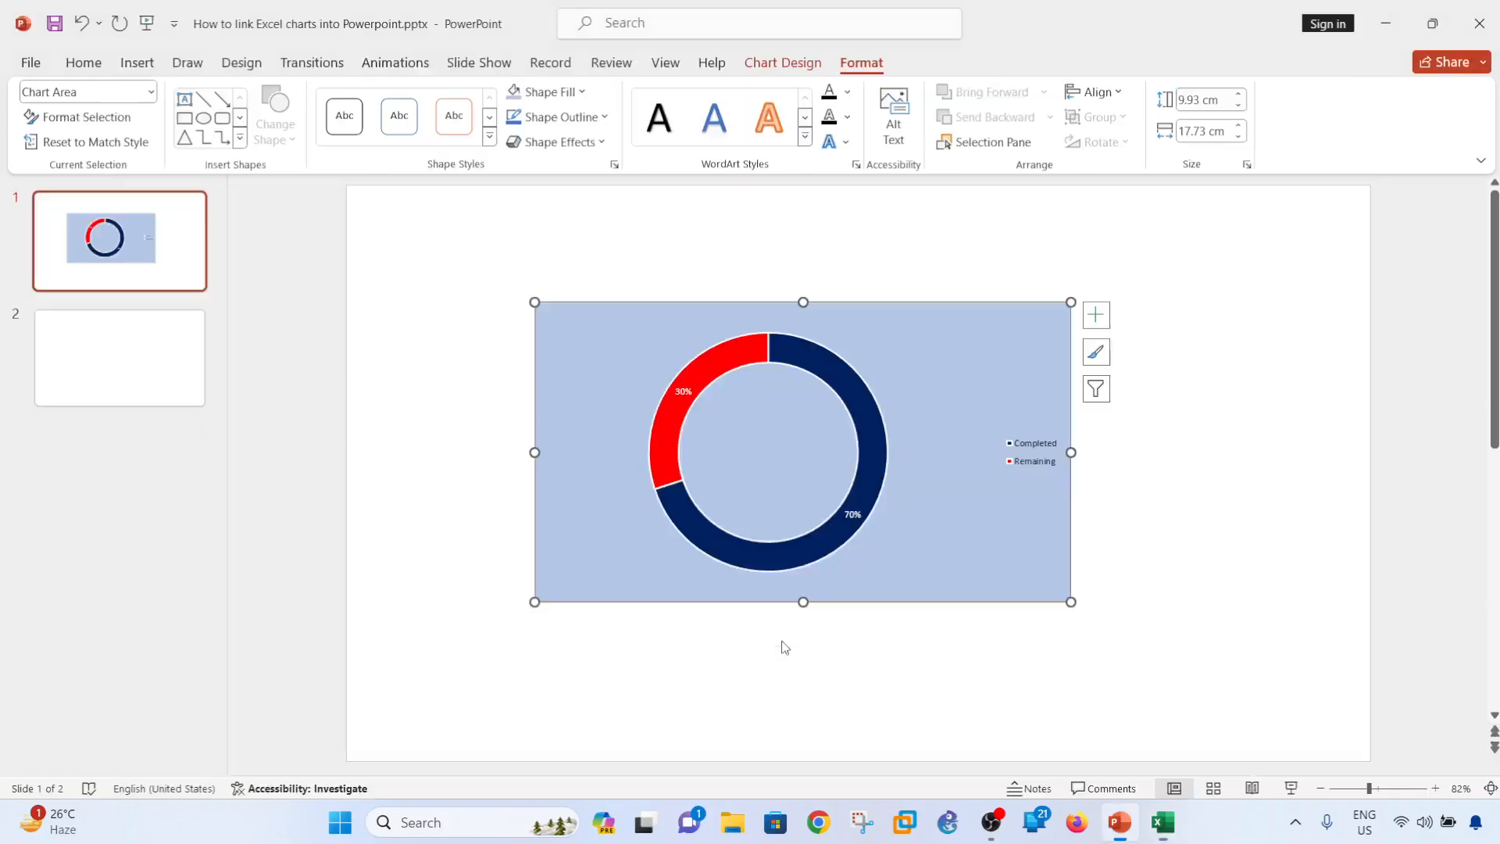
left_click(422, 399)
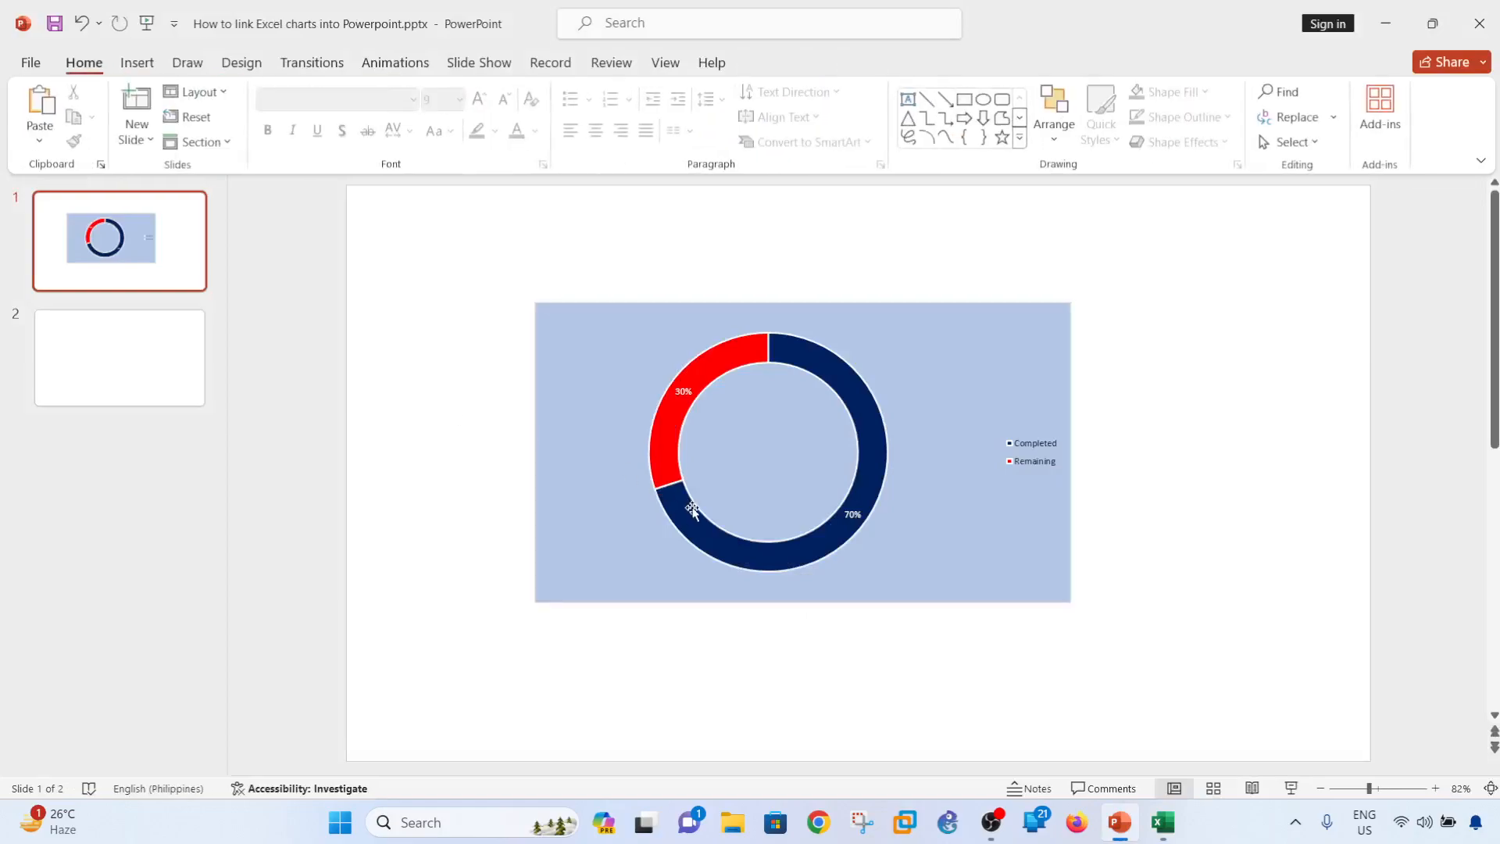
left_click(739, 415)
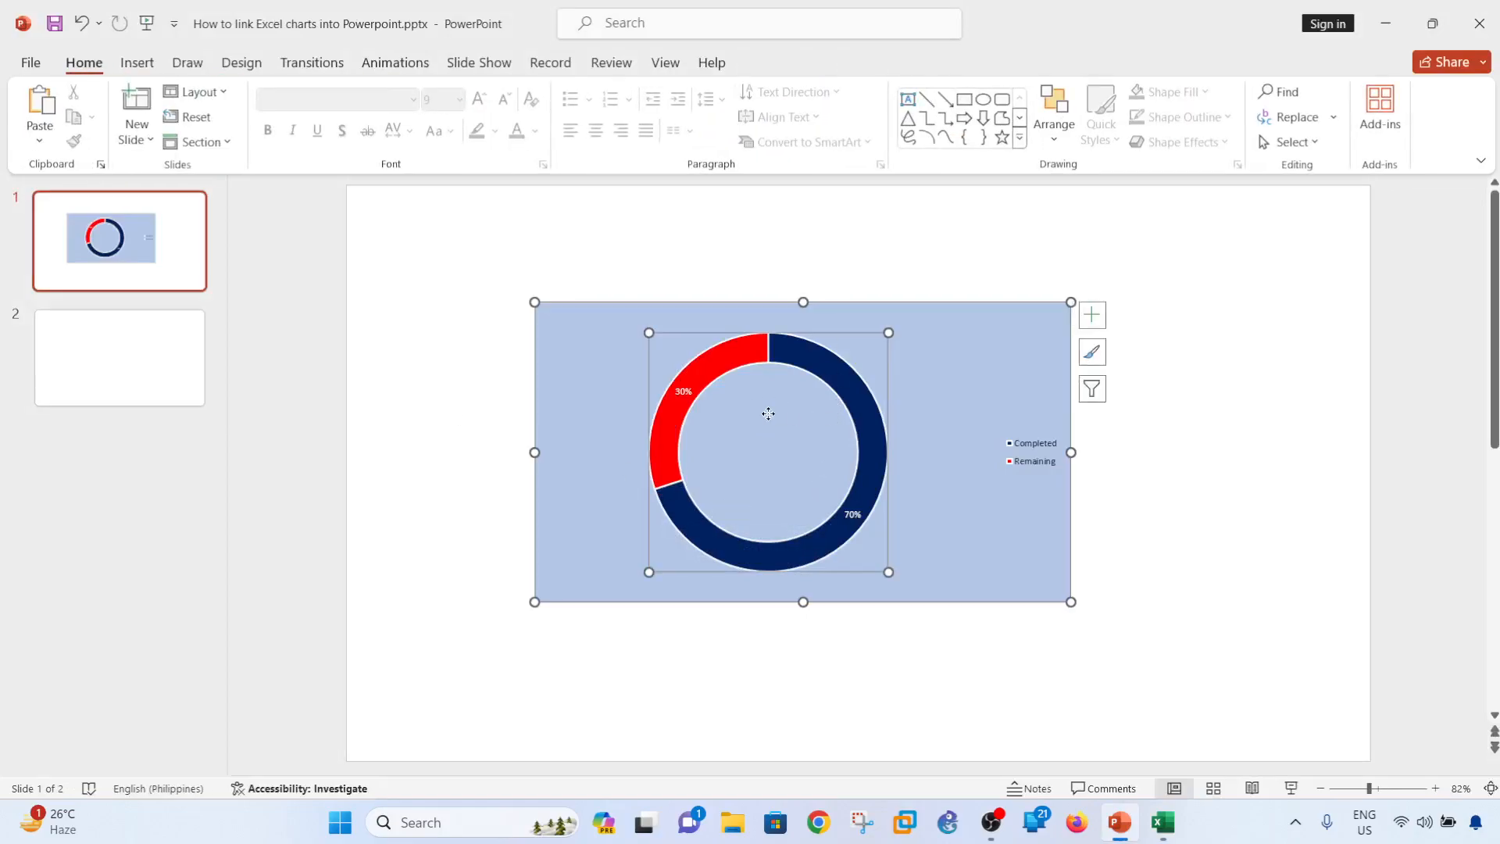
left_click(461, 340)
Switch to the Excel workbook and copy the Remote Sites table, range A1:B11, including its headers.
key("alt+Tab")
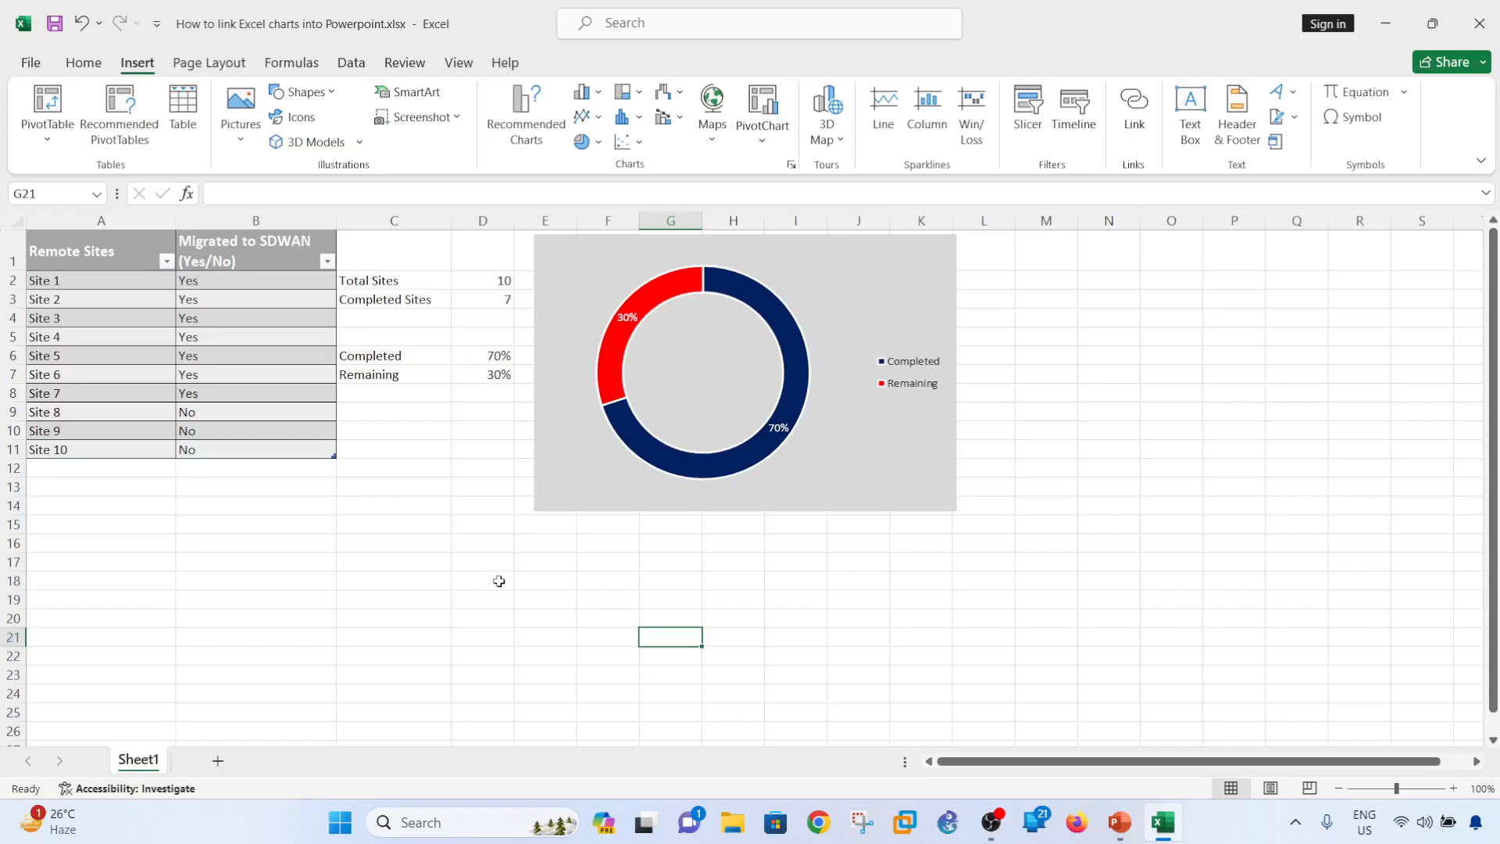
key("alt+Tab")
key("alt+Tab")
left_click(406, 576)
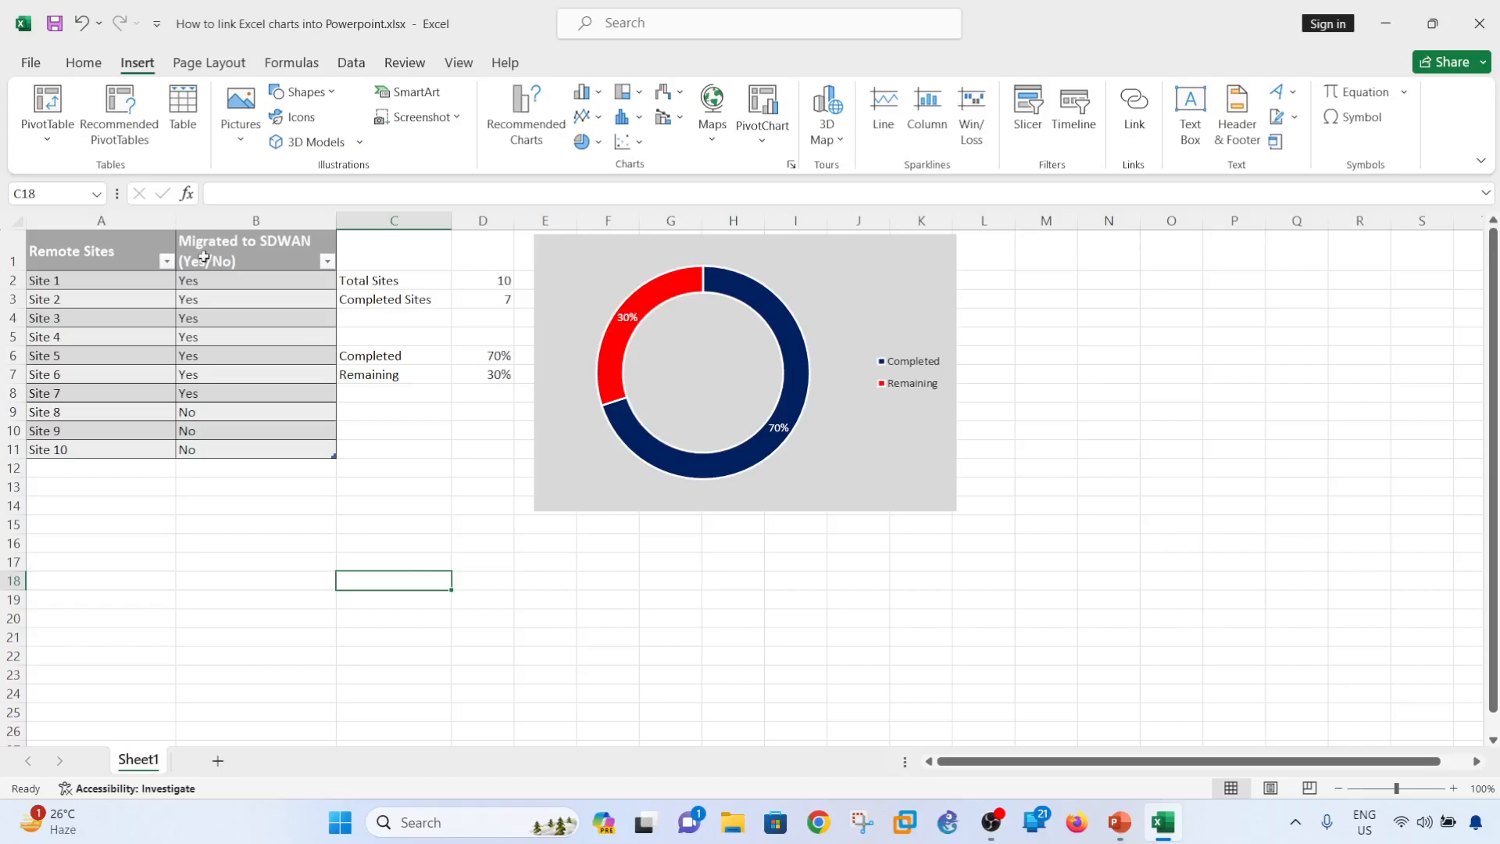
left_click_drag(107, 250, 238, 441)
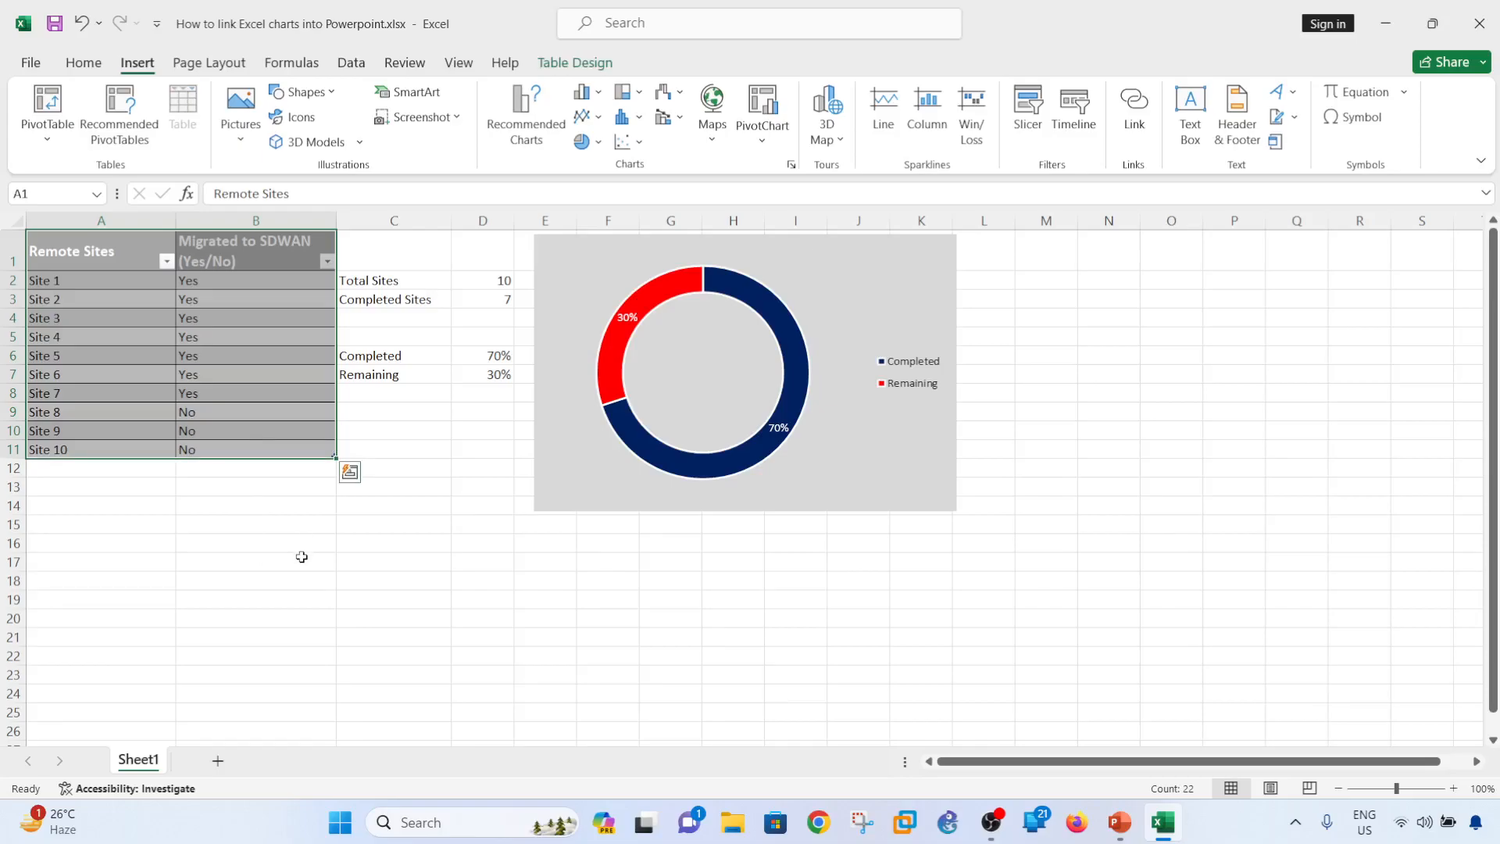
key("ctrl+c")
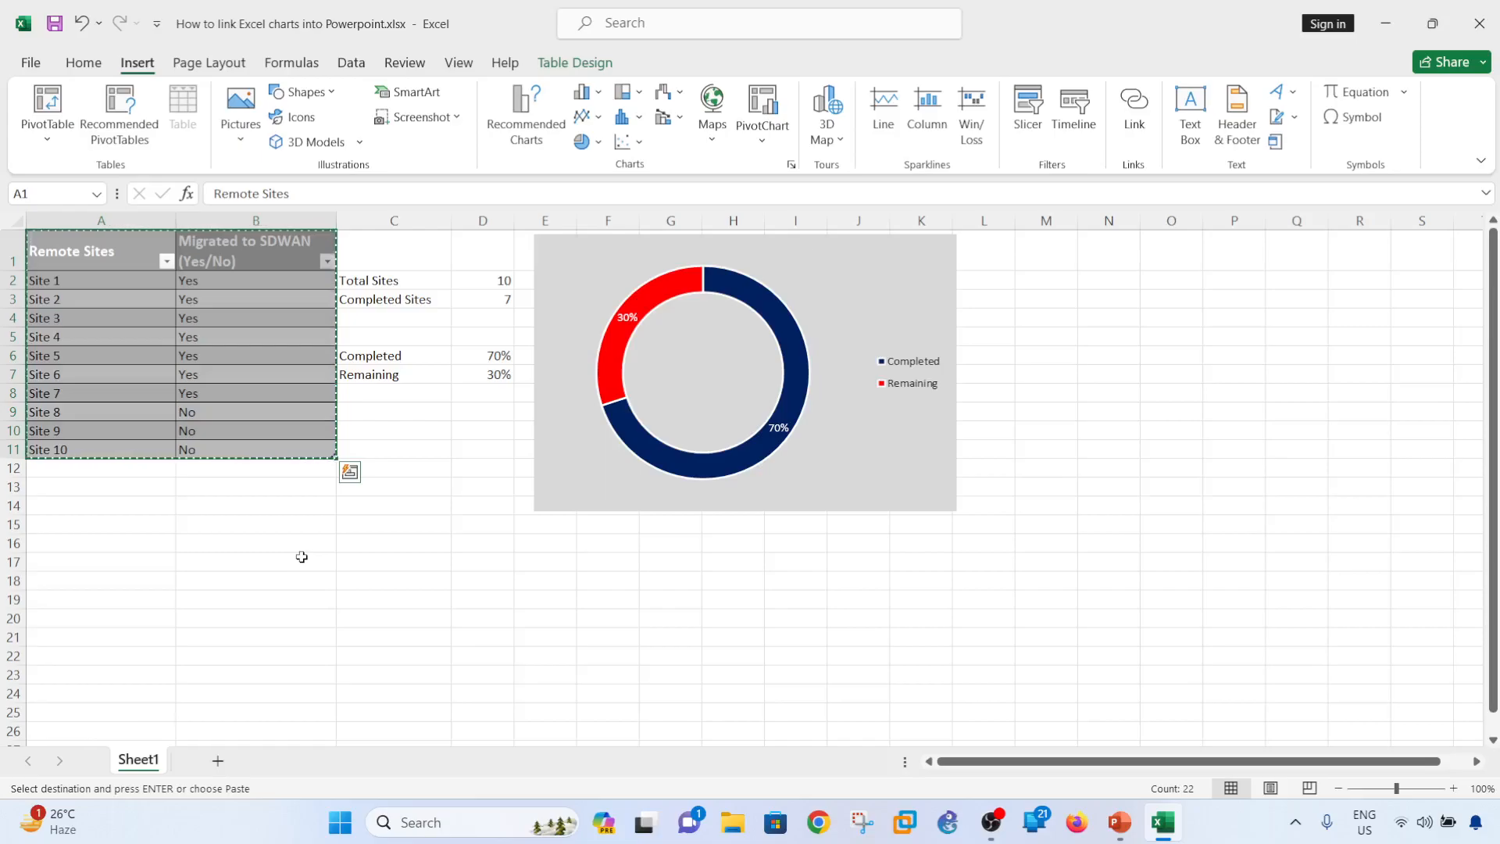
Paste the copied table onto slide 2 in PowerPoint as a linked Microsoft Excel Worksheet Object and enlarge it toward the slide's upper-left.
key("alt+Tab")
left_click(151, 381)
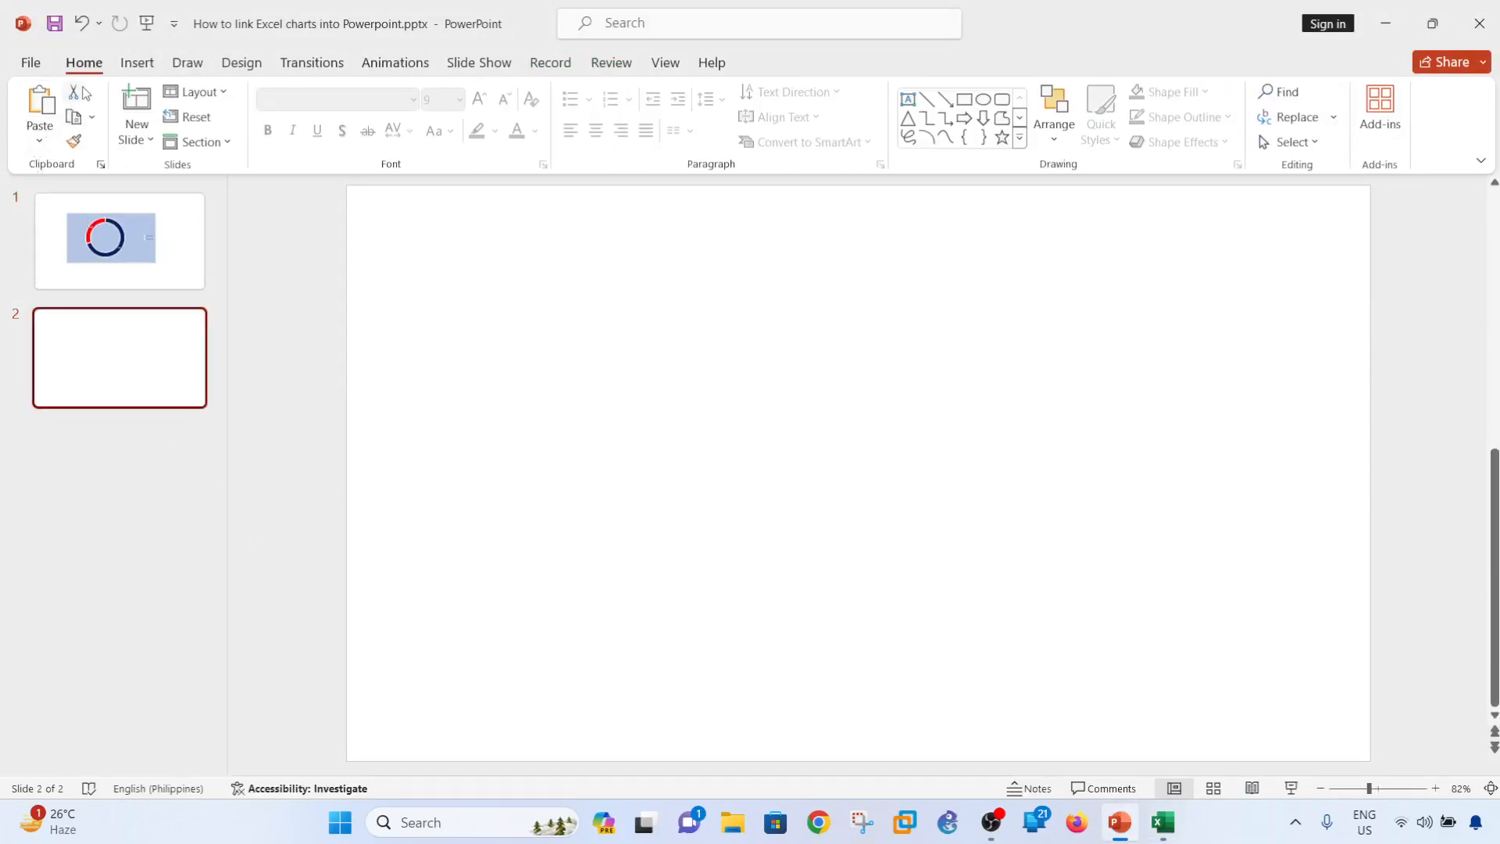
left_click(37, 145)
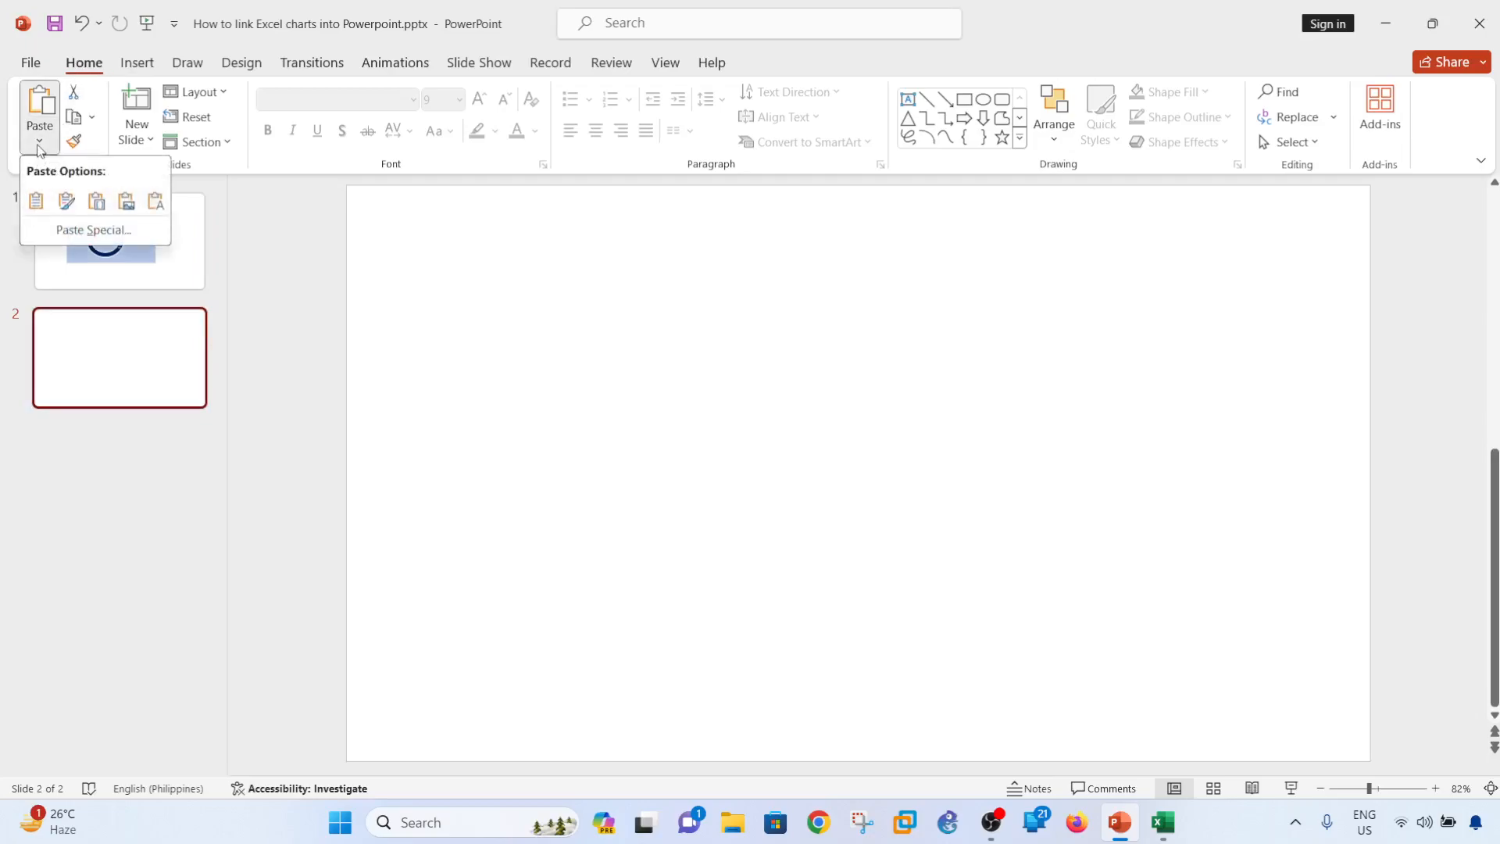
left_click(92, 230)
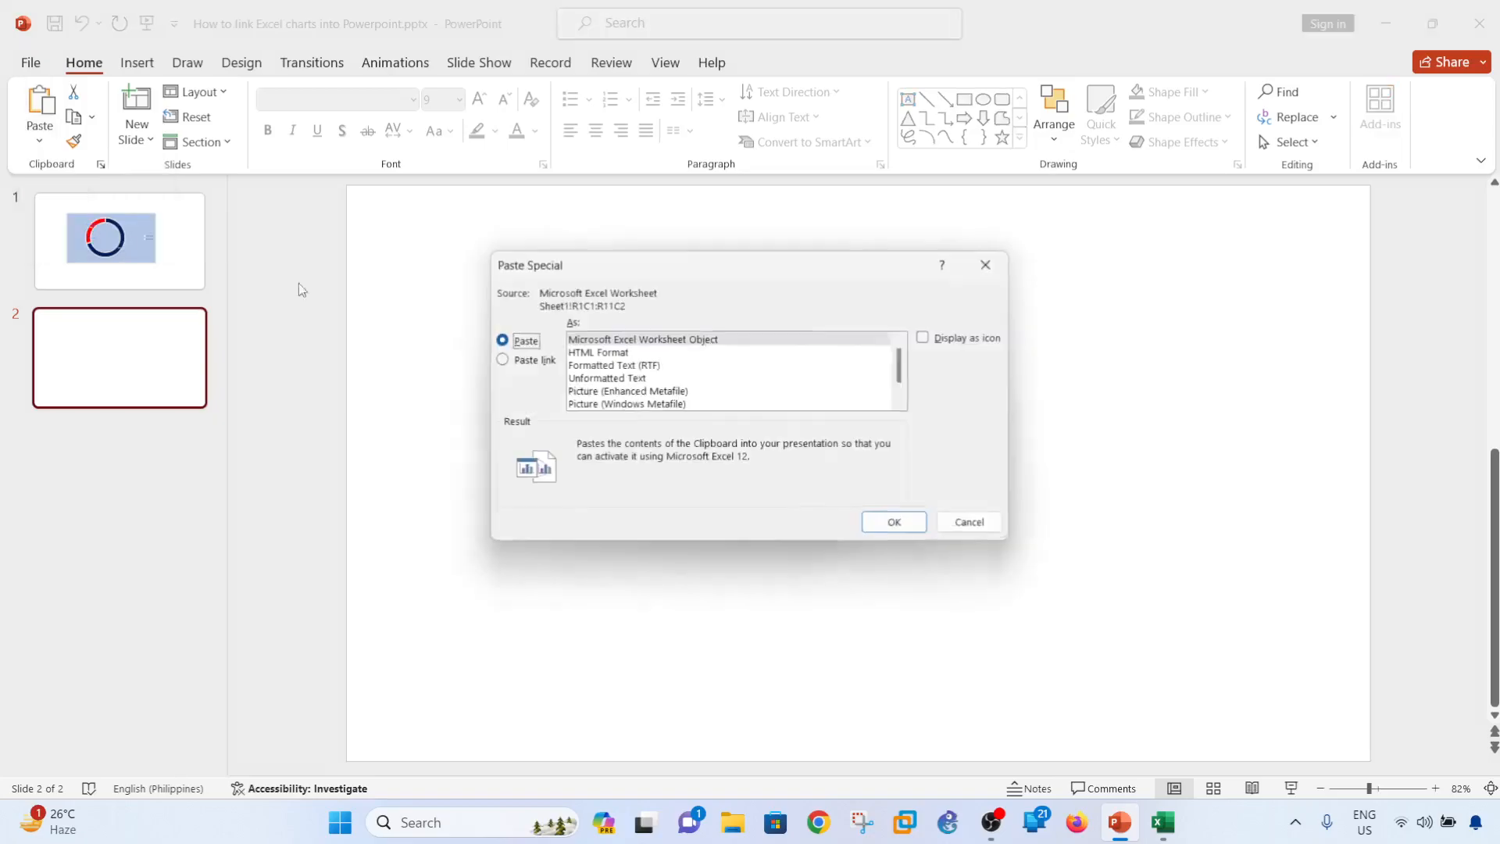
left_click(497, 361)
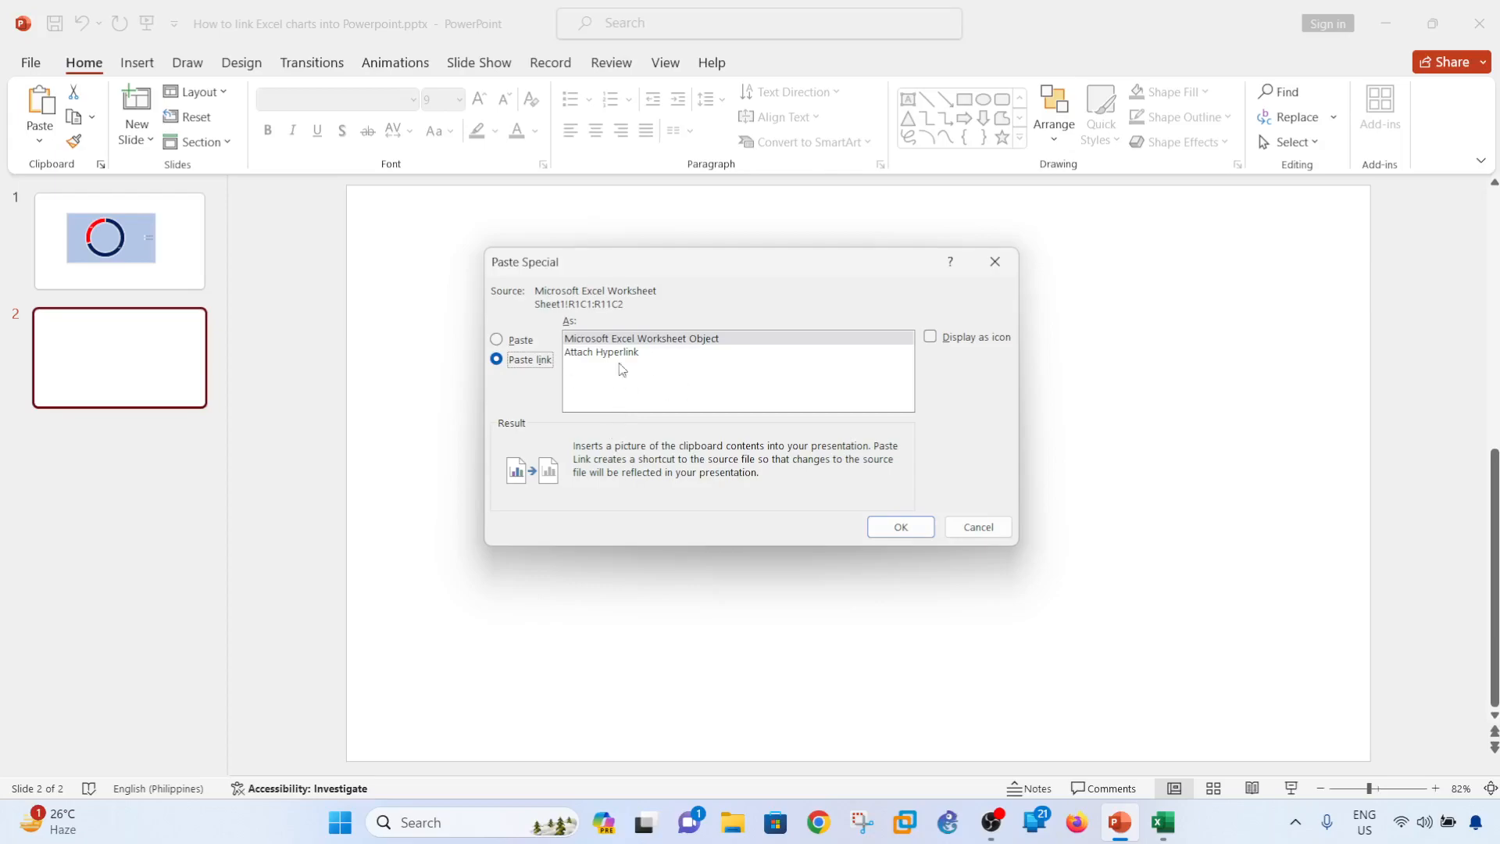
left_click_drag(714, 265, 703, 265)
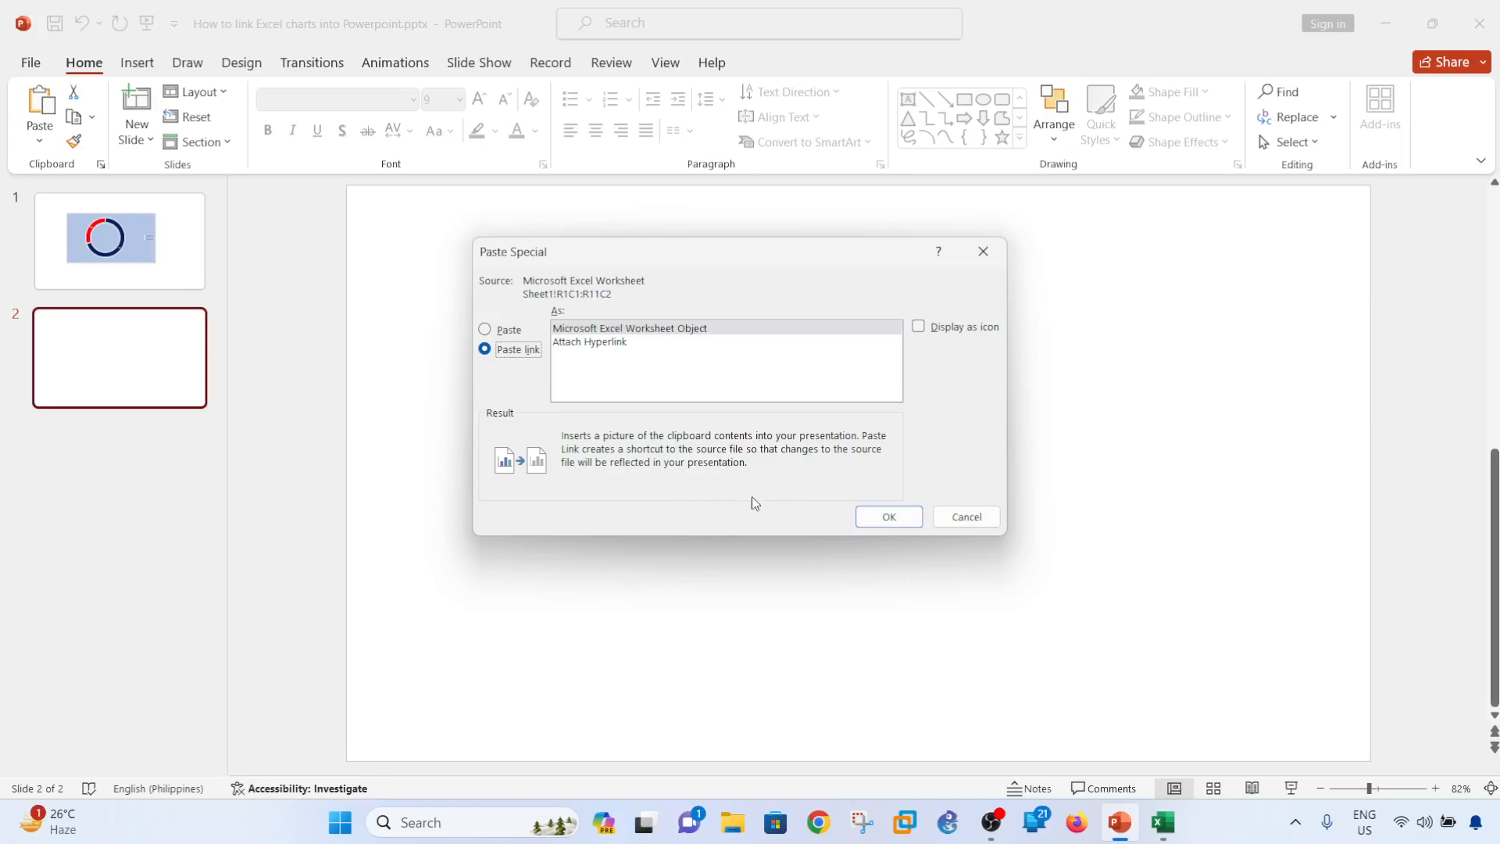
left_click(888, 516)
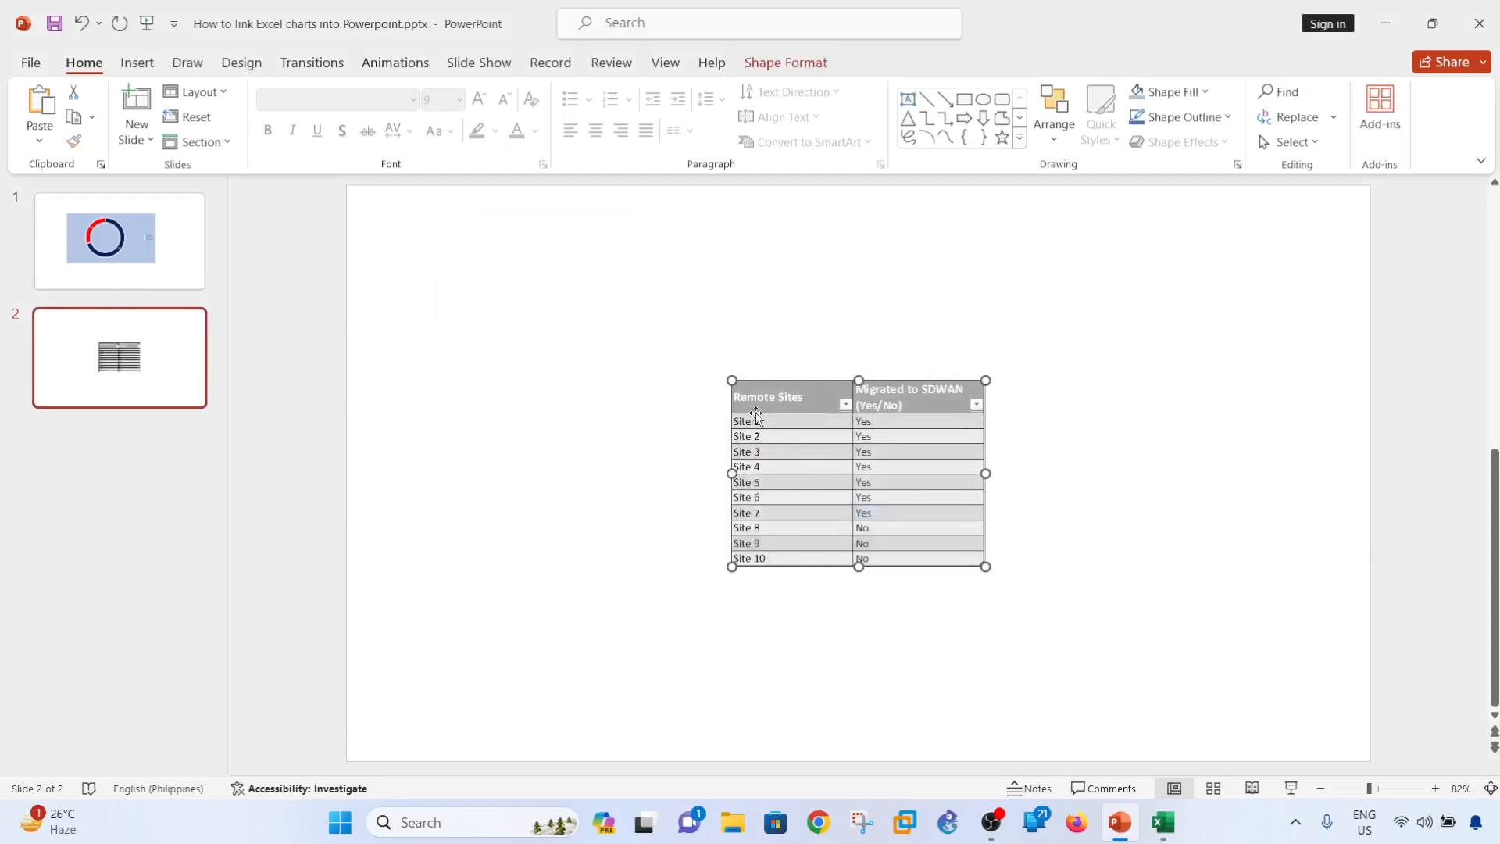
left_click_drag(731, 381, 571, 261)
left_click(1129, 506)
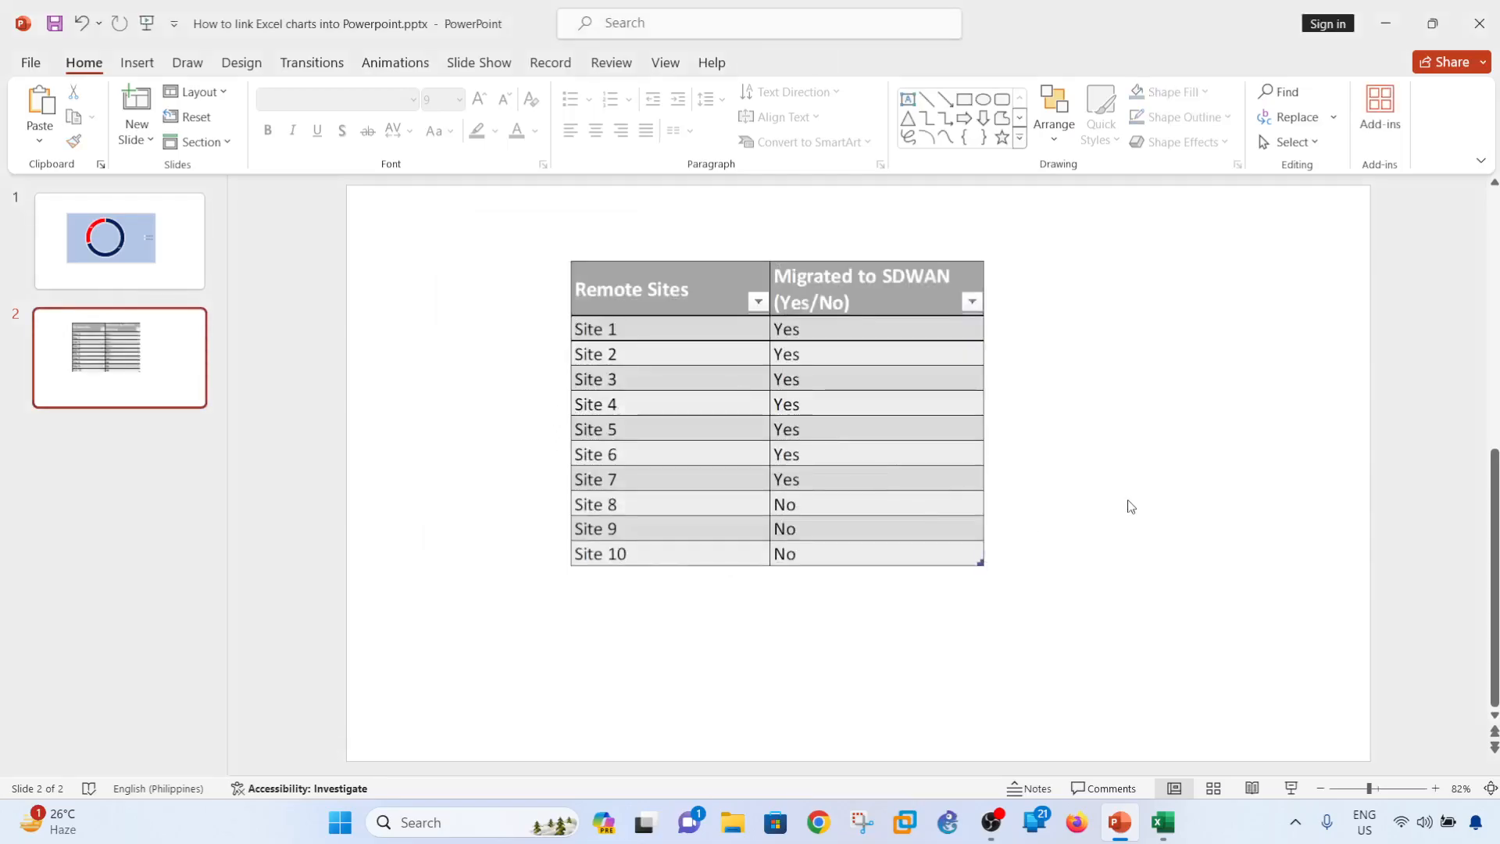
Switch to Excel and set the Migrated to SDWAN status of Site 8 to Yes in the table.
key("alt+Tab")
left_click(428, 533)
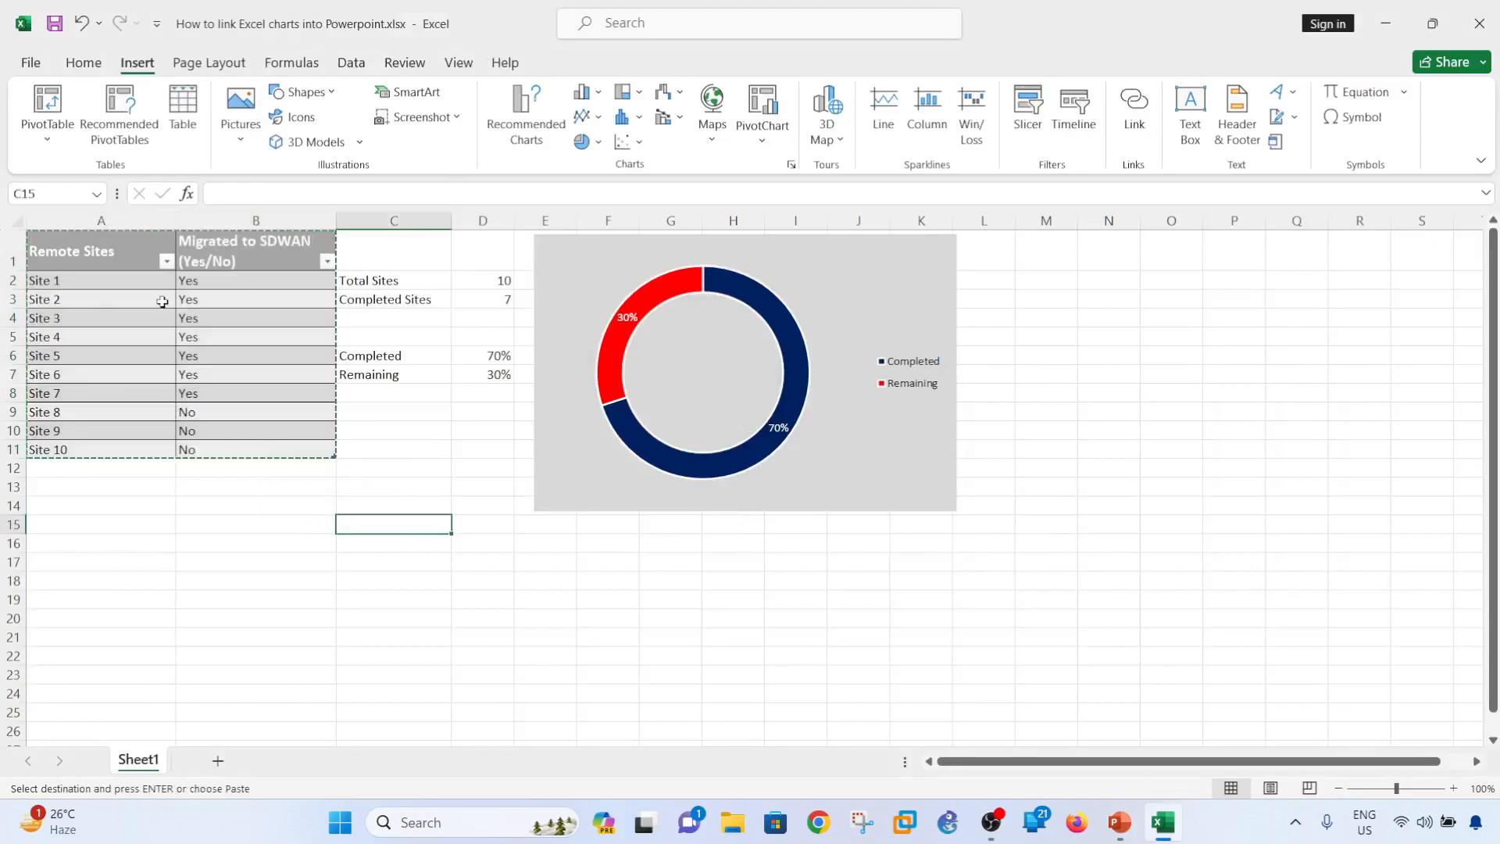
left_click(235, 283)
left_click(223, 413)
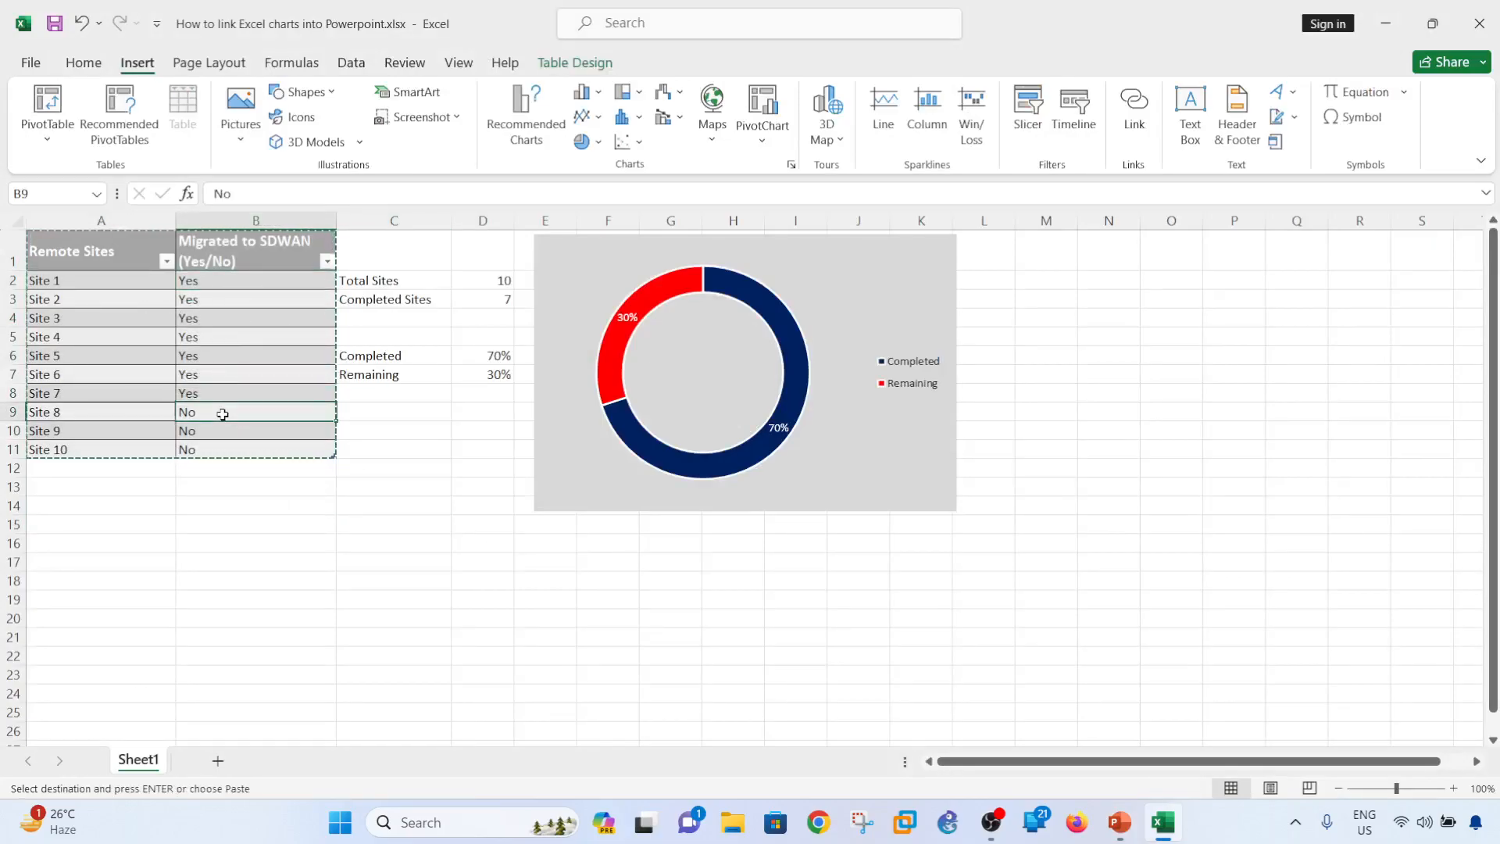
type("Yes")
left_click(428, 591)
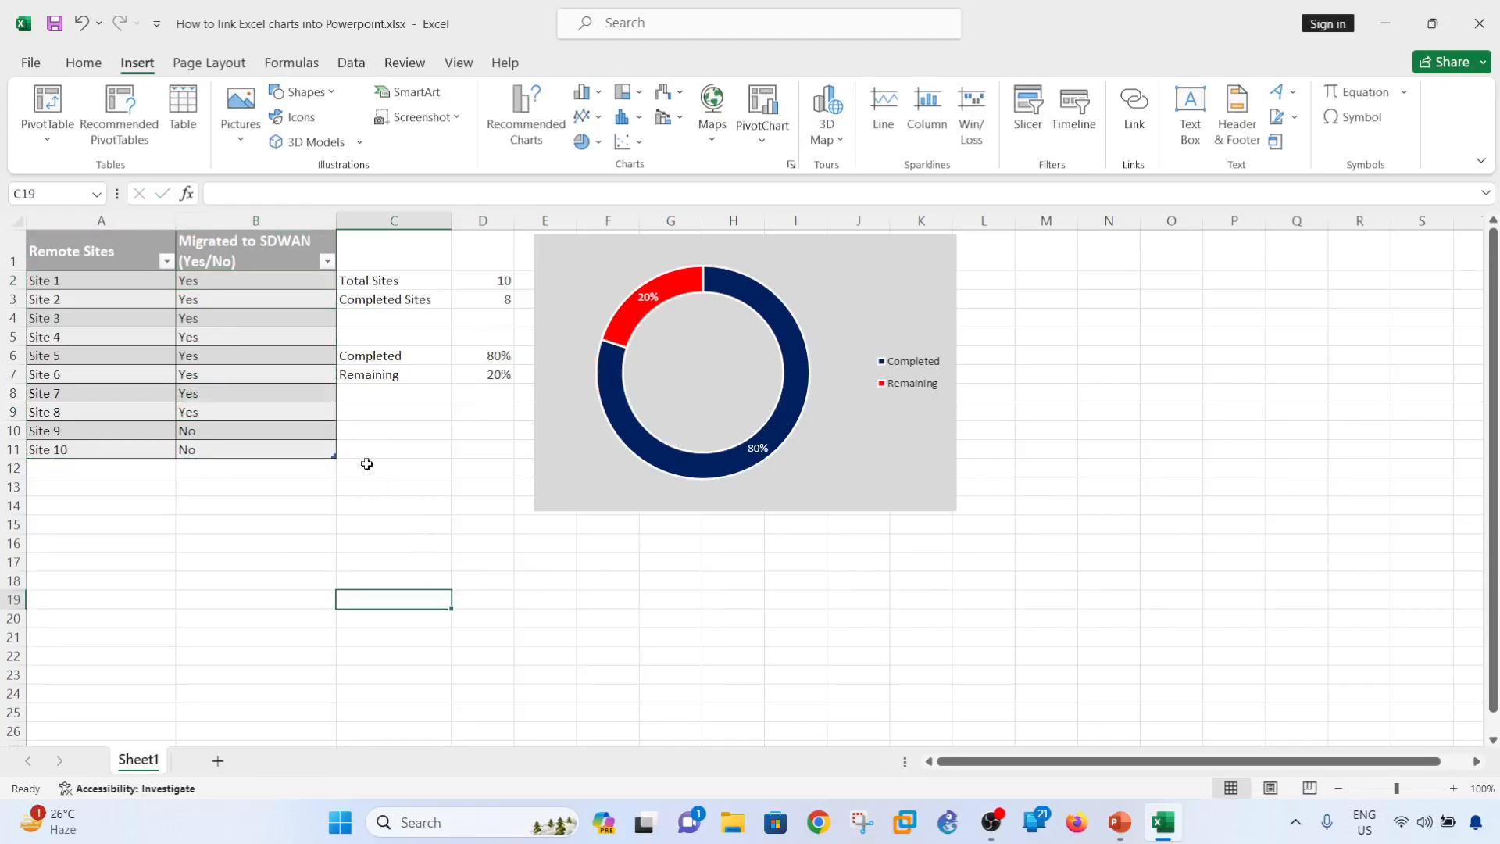
Switch to PowerPoint and check the Site 8 row of the linked table on slide 2.
key("alt+Tab")
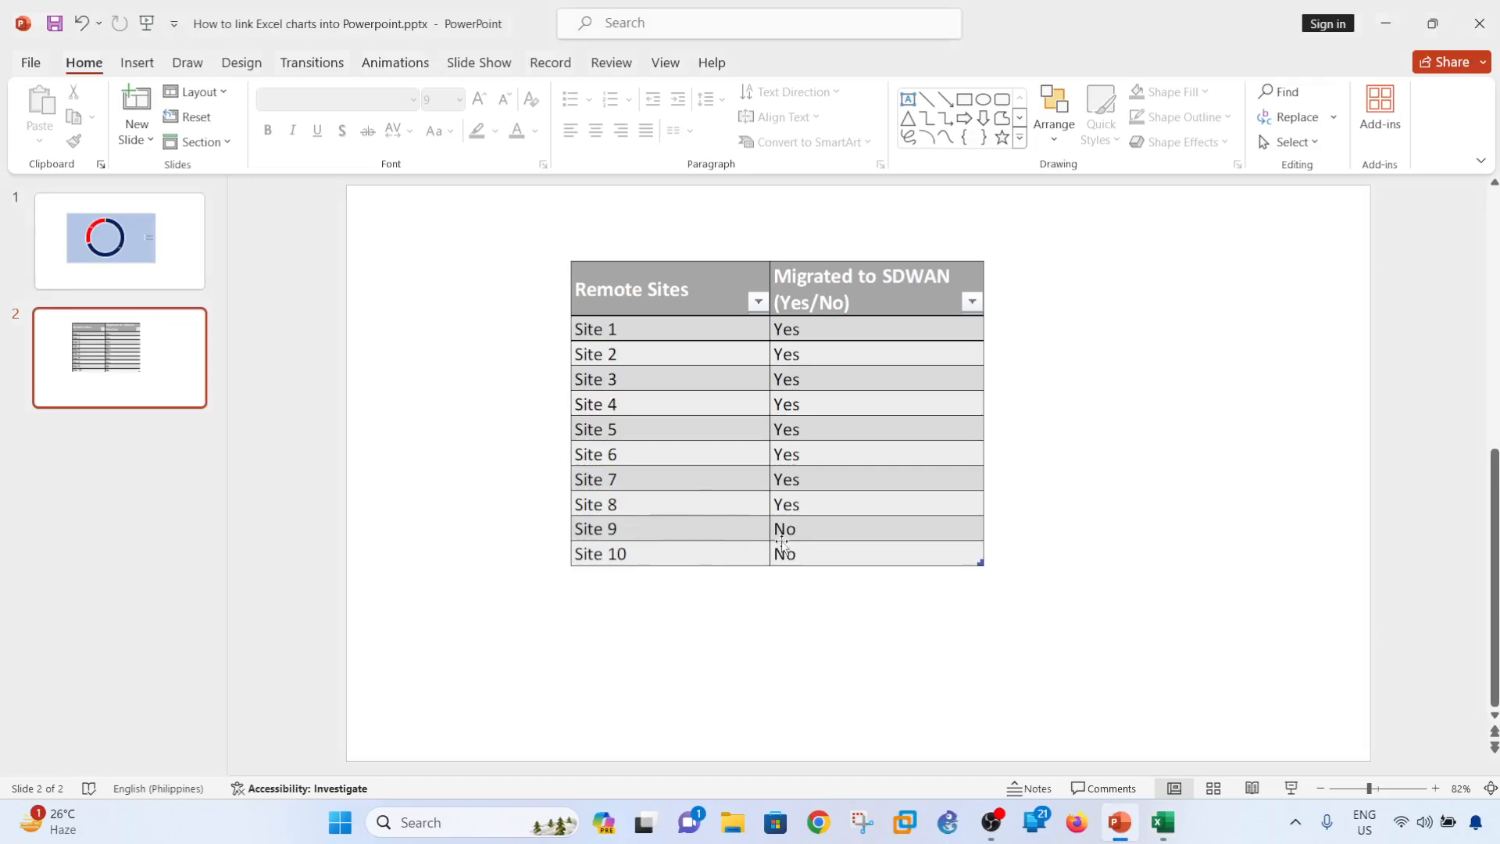
left_click(869, 507)
key("Escape")
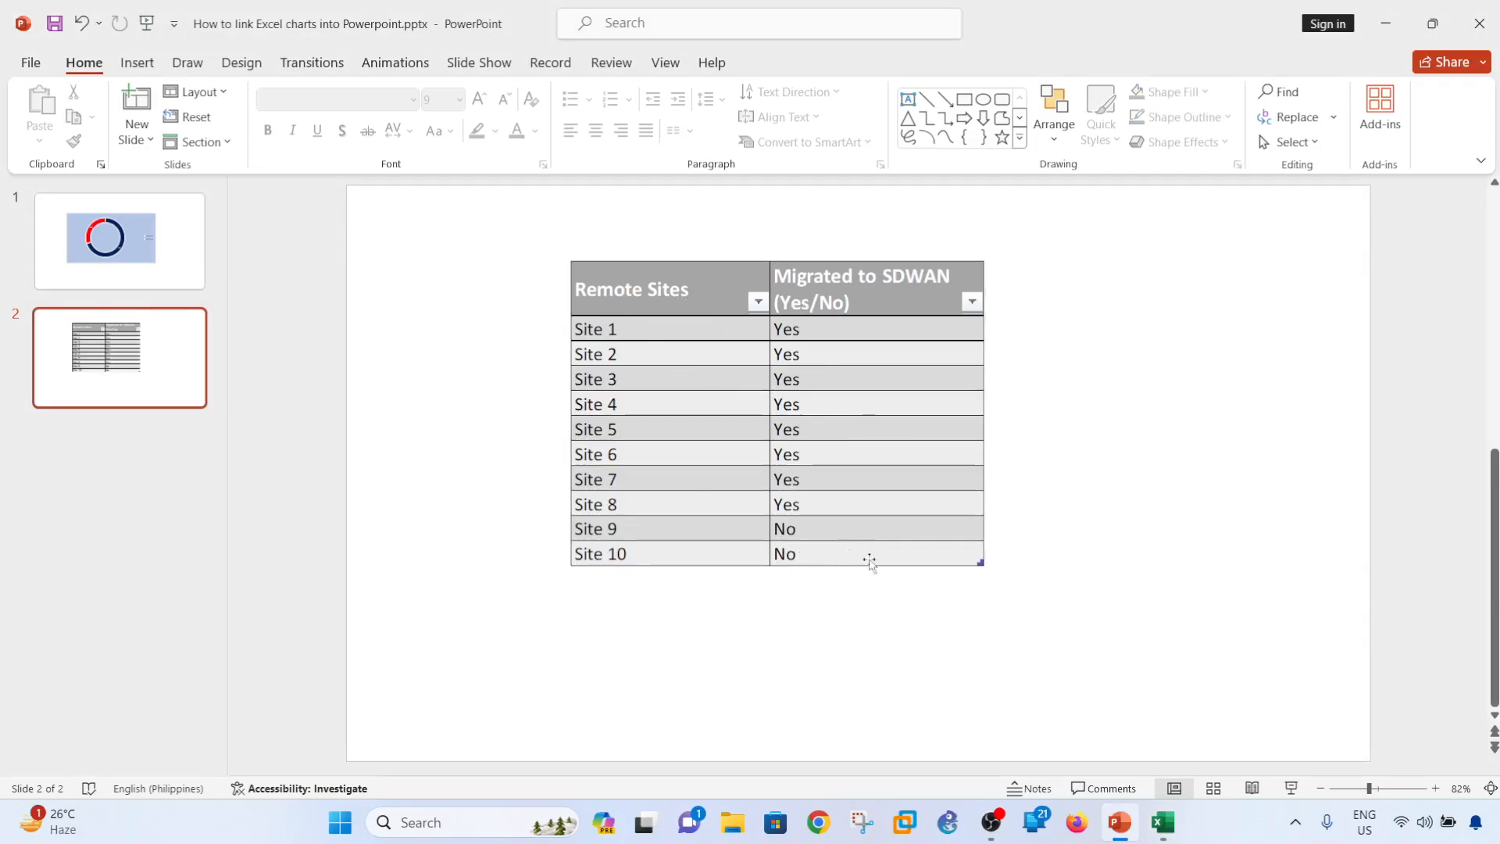
left_click(759, 480)
left_click(514, 321)
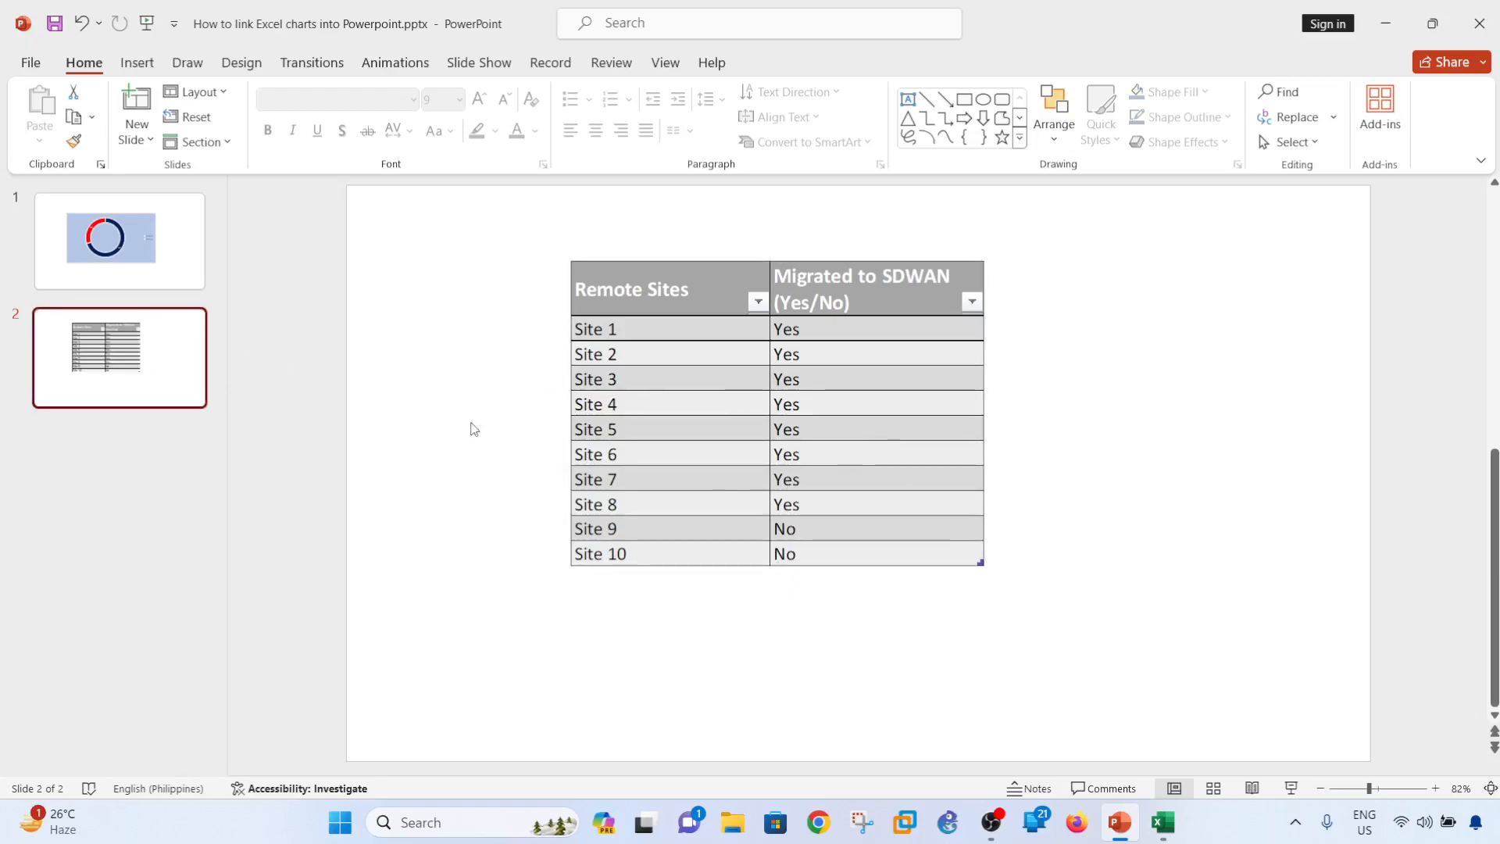
Examine the Linked Worksheet Object and link update options of the table on slide 2, leaving the table deselected.
left_click(754, 406)
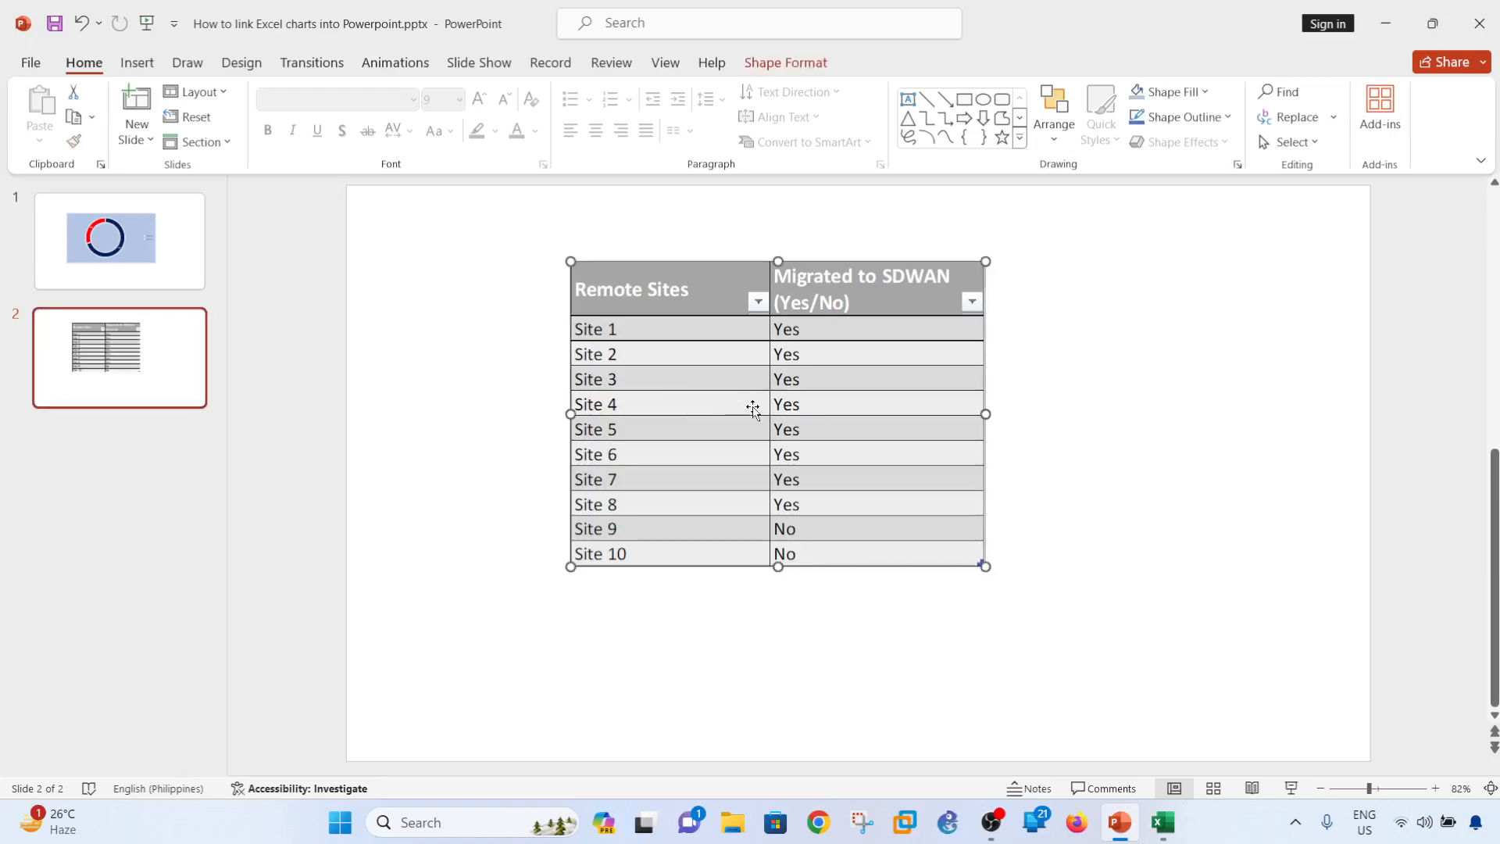
right_click(750, 357)
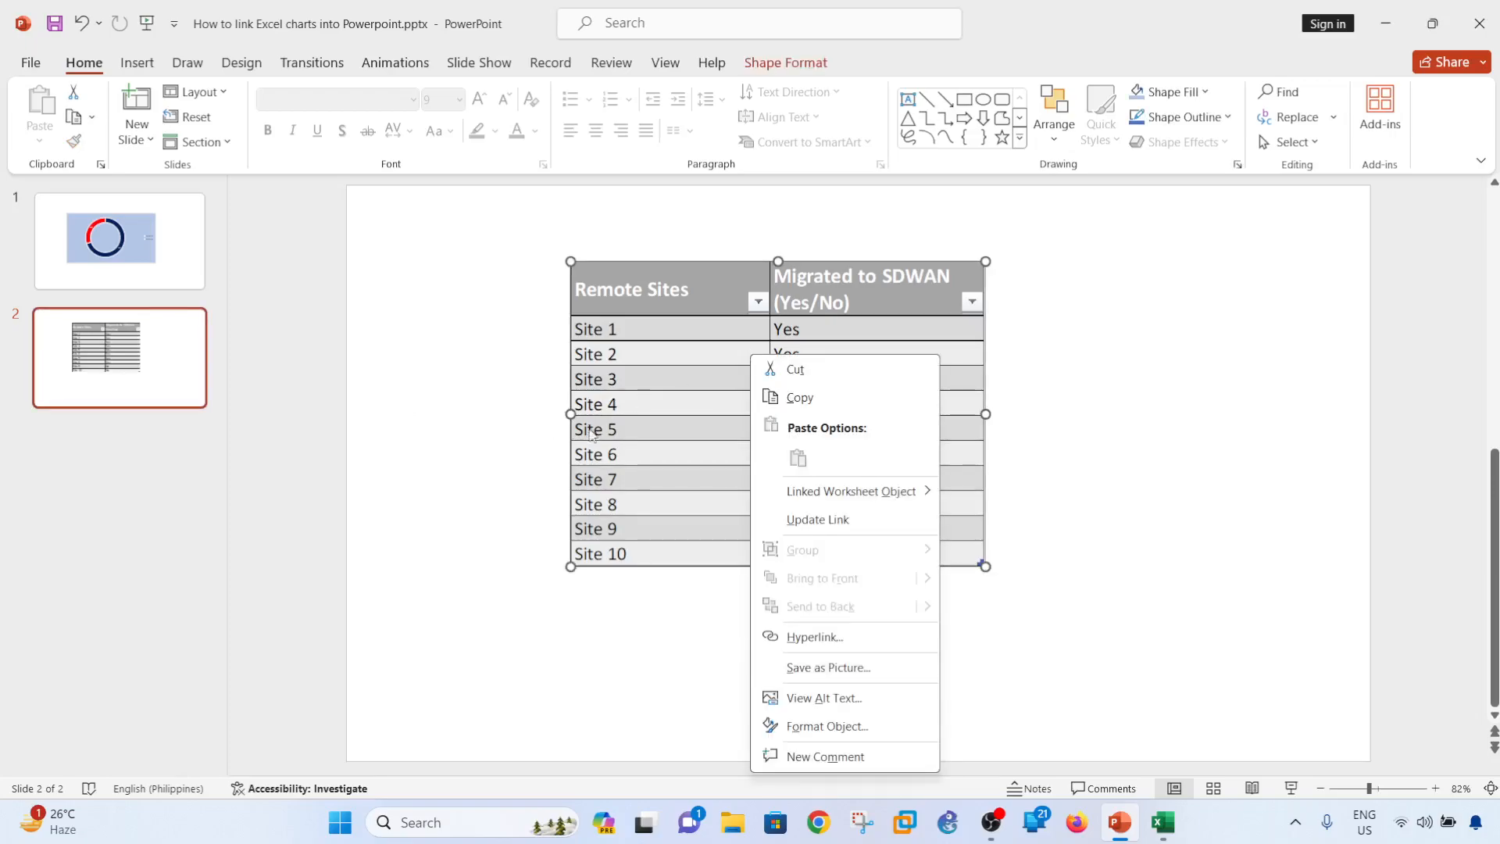
mouse_move(934, 501)
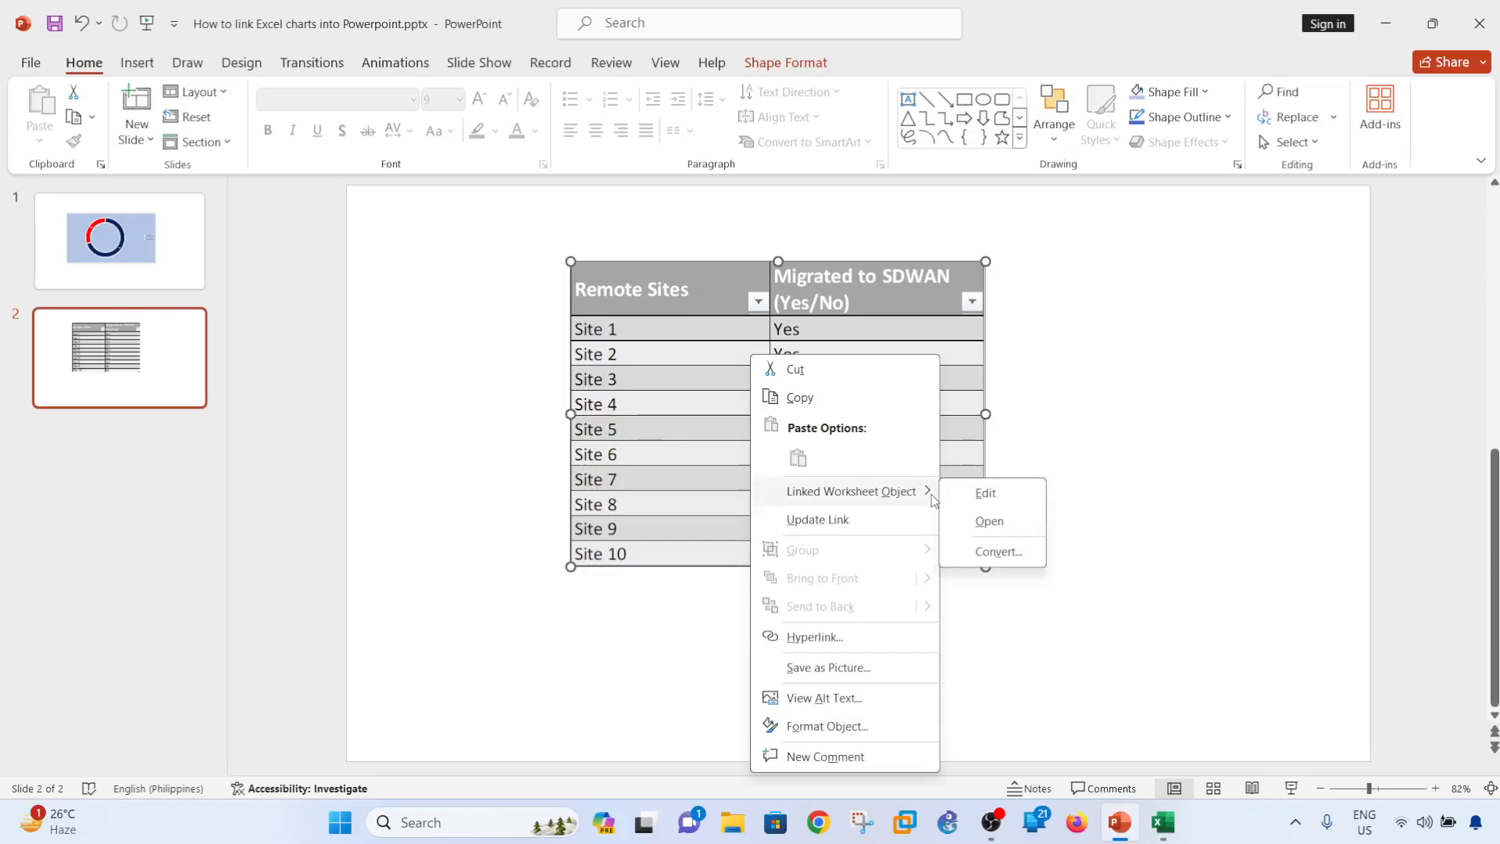
left_click(475, 401)
left_click(486, 308)
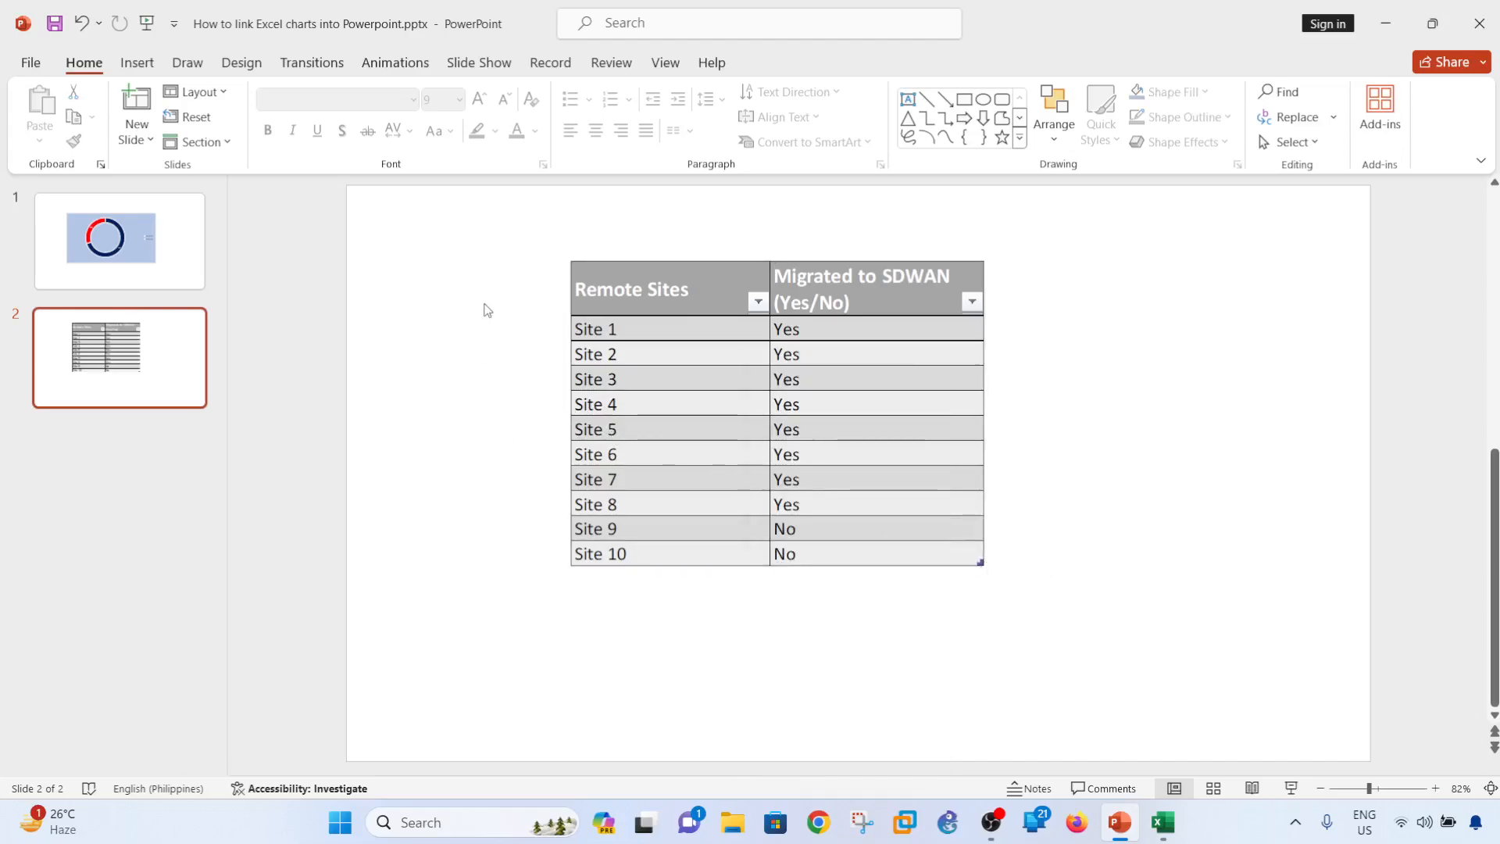